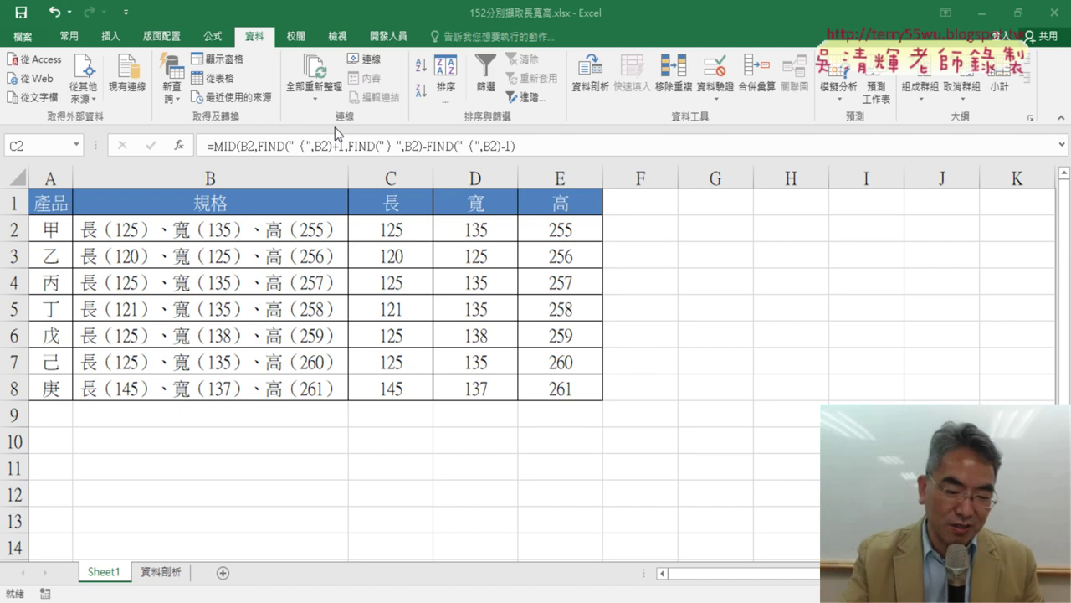
Type and delete a parenthesis in G2, then bring up Insert Function's text function list
click(715, 227)
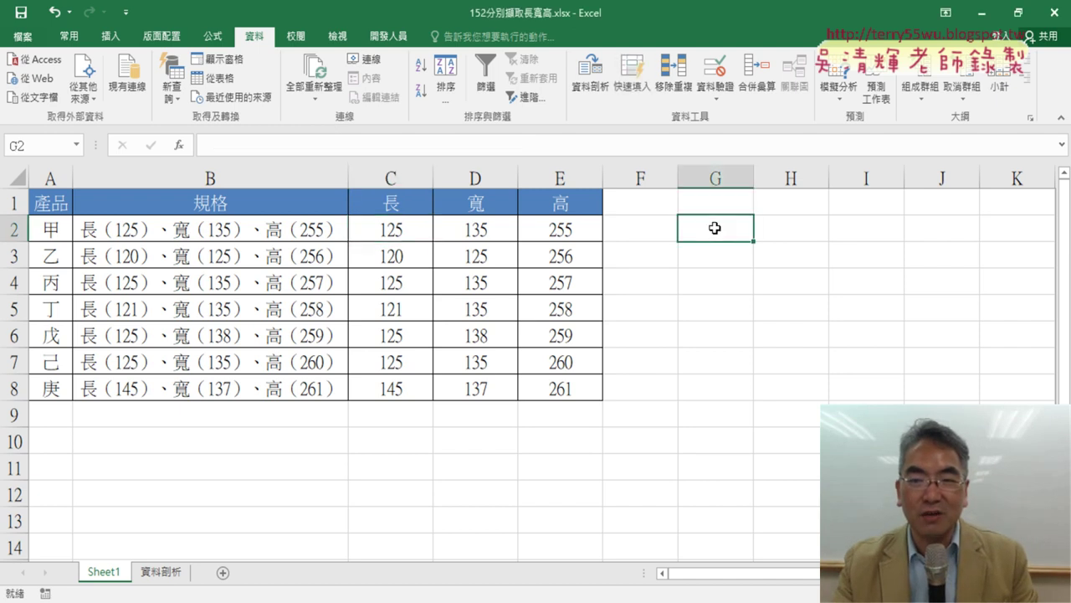
text(()
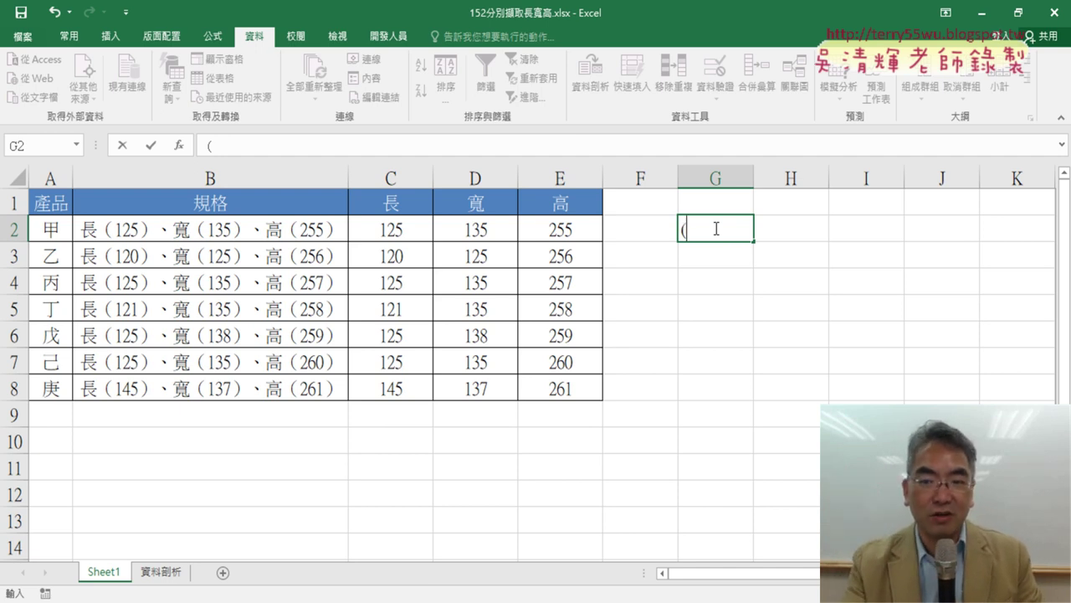
key(BackSpace)
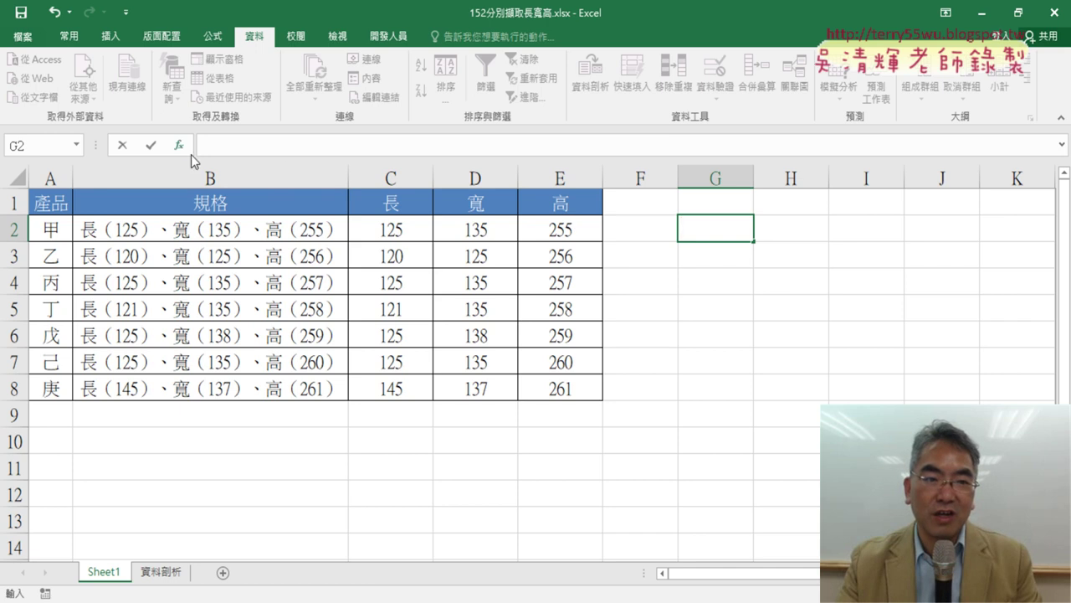
click(180, 146)
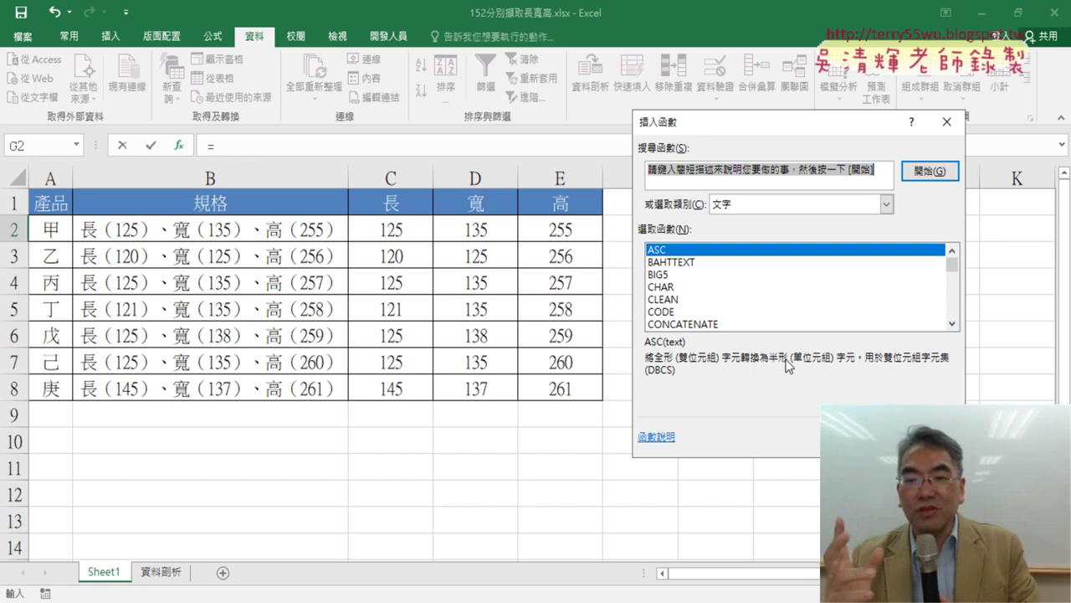
Choose BIG5 from the text functions to open its Function Arguments for G2
key(End)
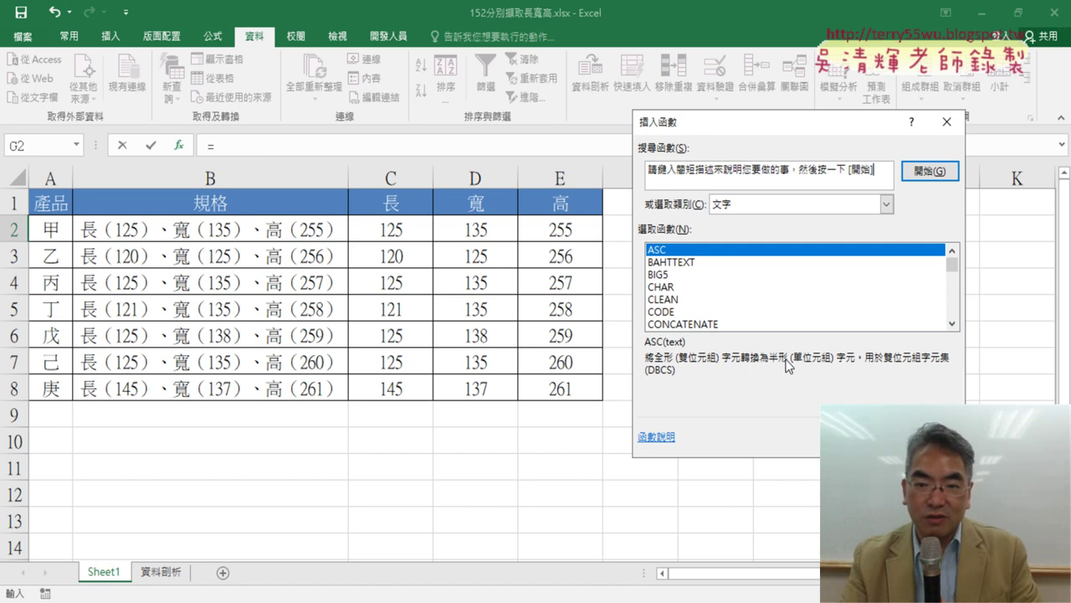
click(667, 277)
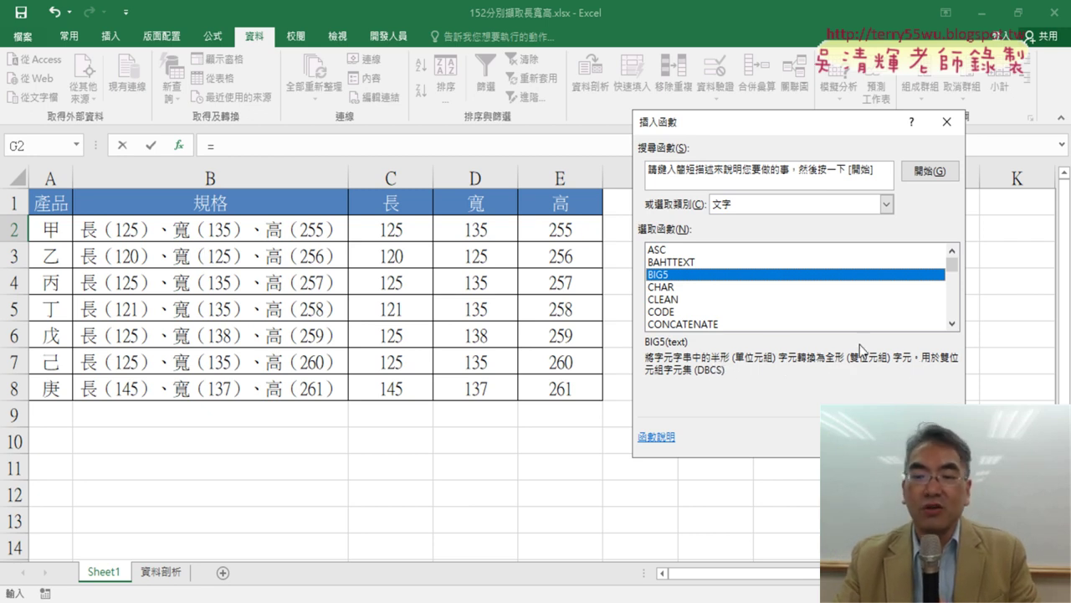
key(Return)
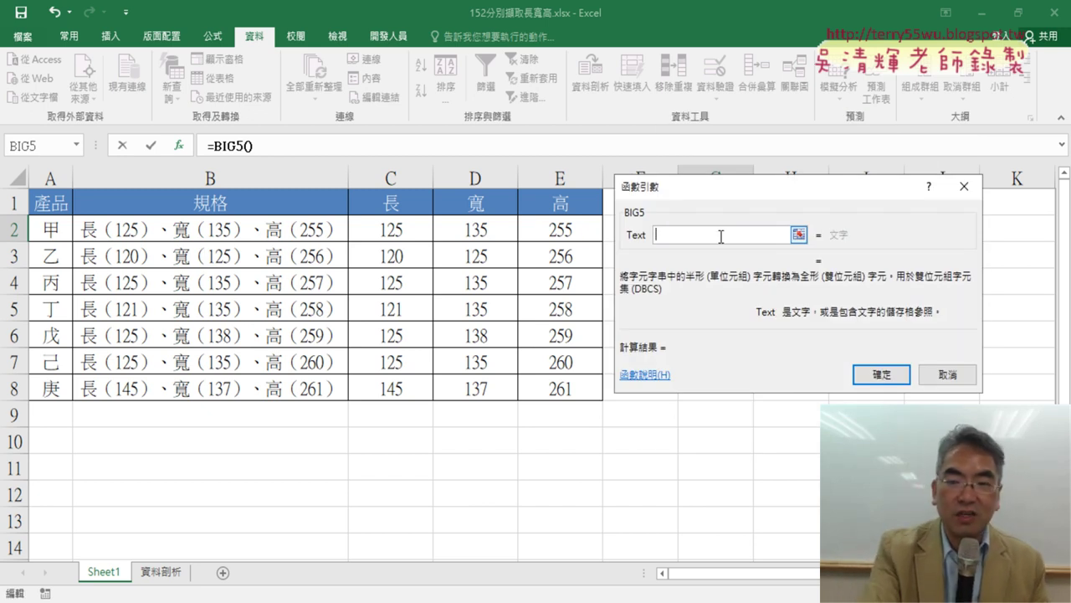
Enter "(" as BIG5's Text argument so G2 holds =BIG5("(")
text(()
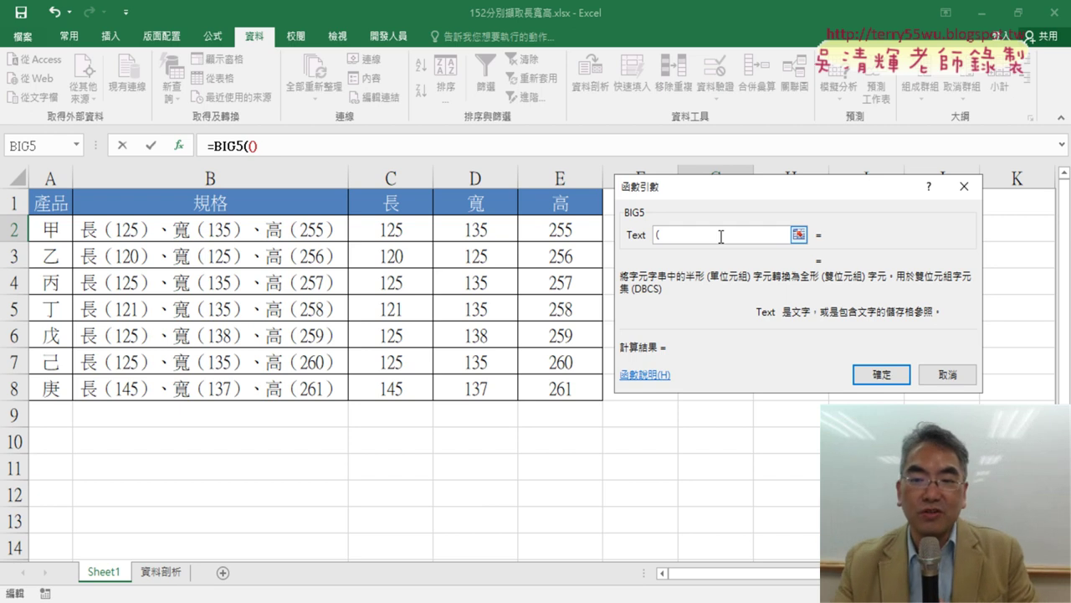
drag(800, 194, 780, 276)
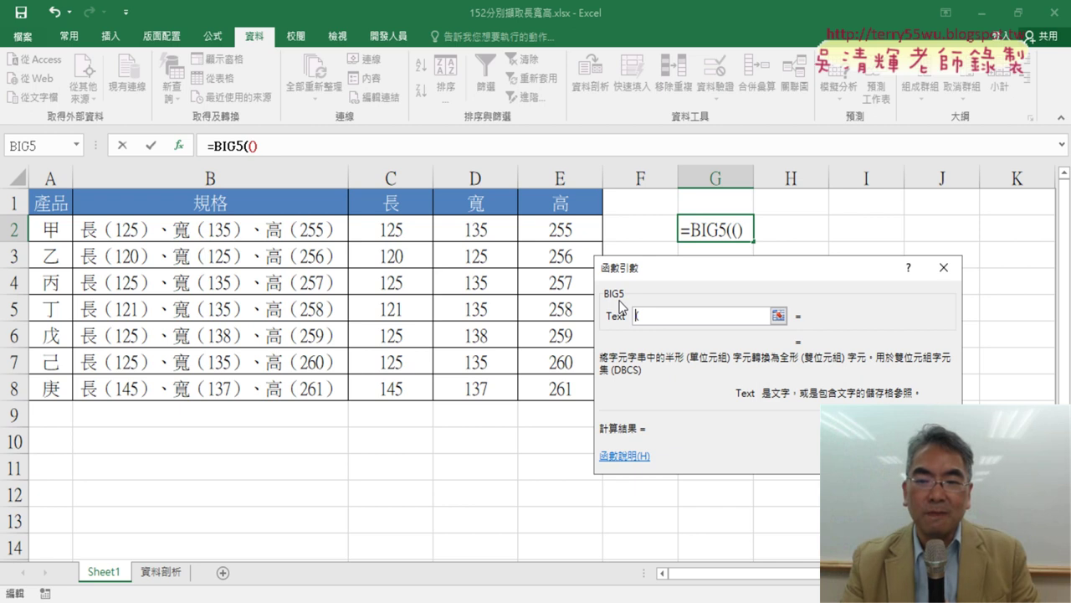
text("()
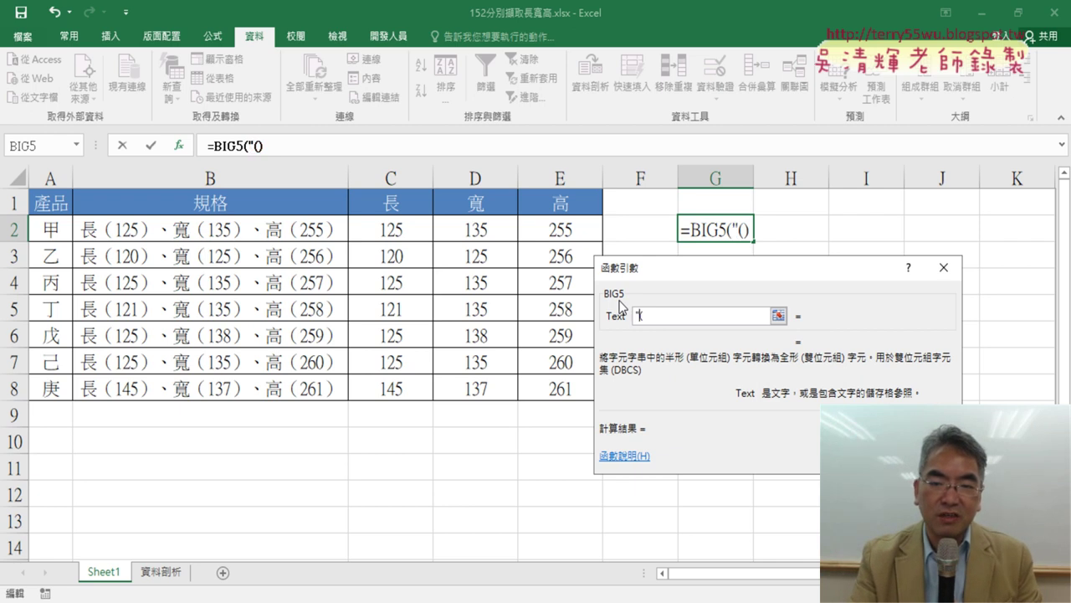
text(")
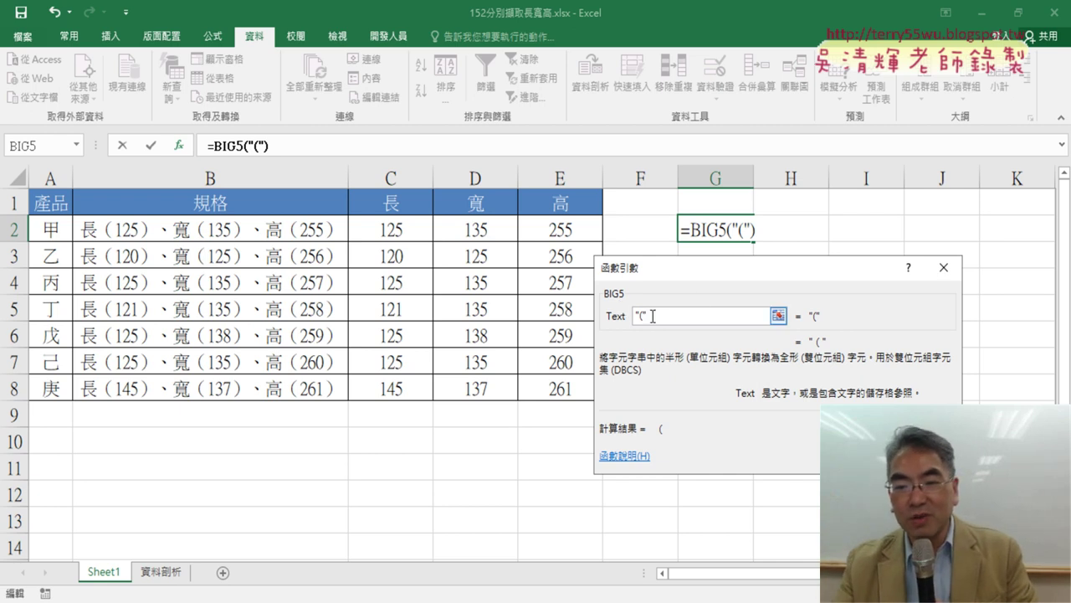
drag(651, 316, 634, 315)
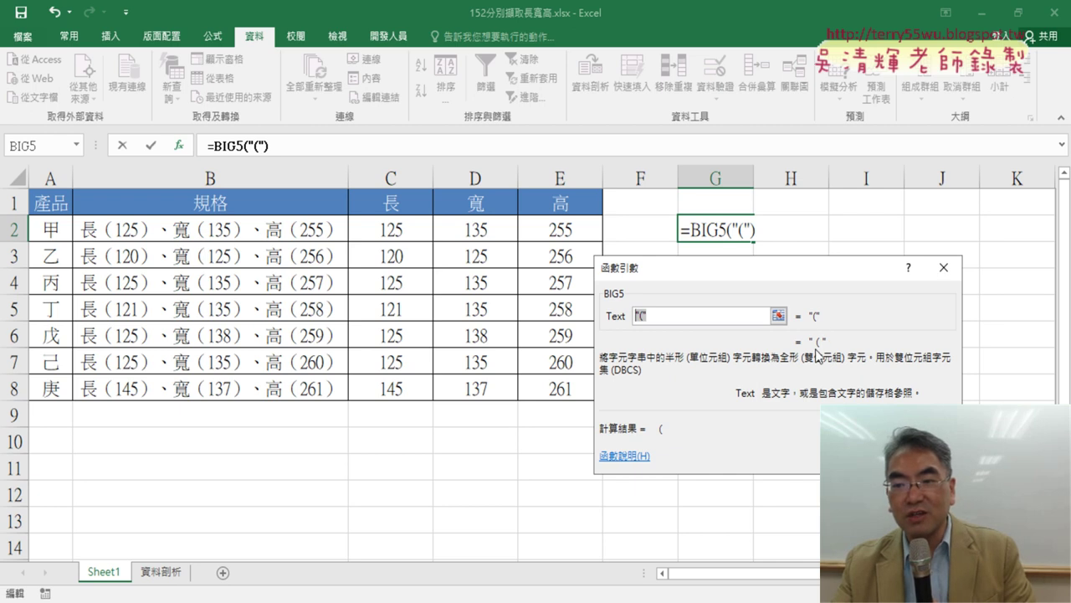
key(Return)
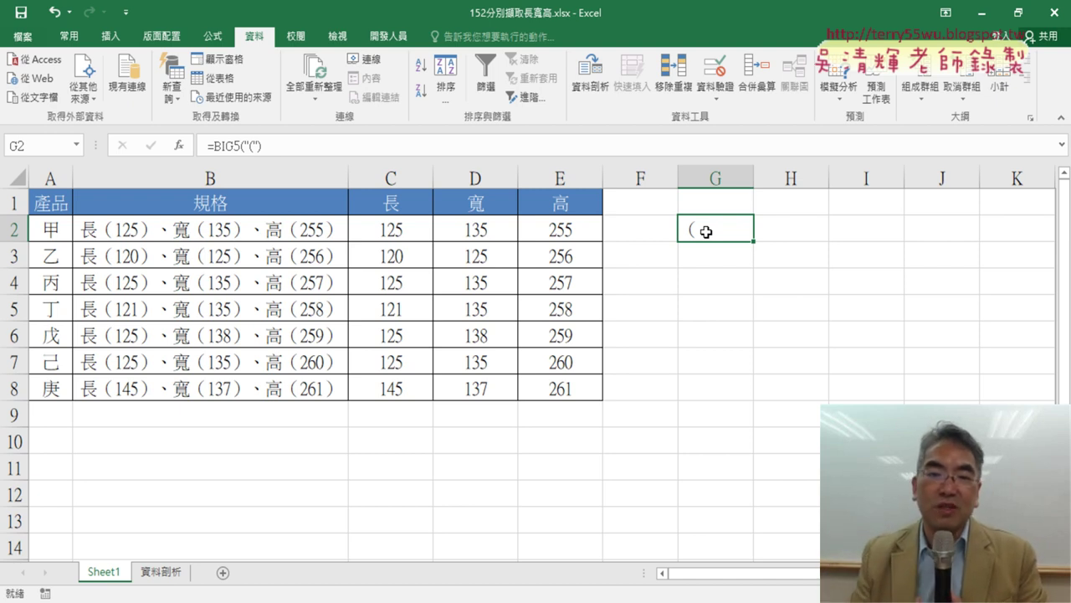
On the 資料剖析 sheet, delete the length, width and height values in C2:E8
click(161, 573)
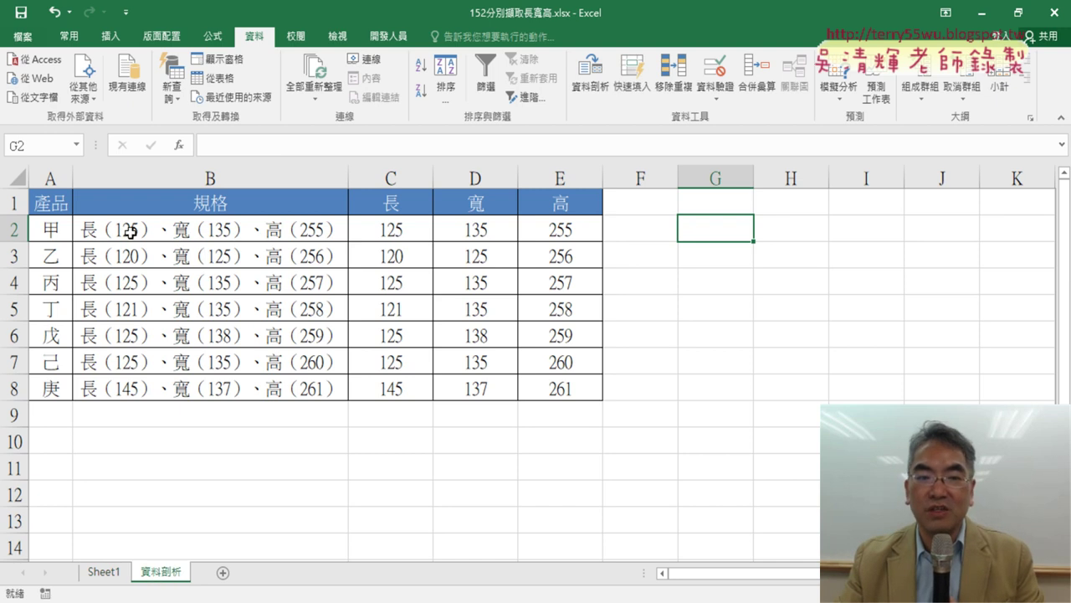
mouse_move(390, 227)
mouse_down()
mouse_move(486, 304)
mouse_move(551, 381)
mouse_up()
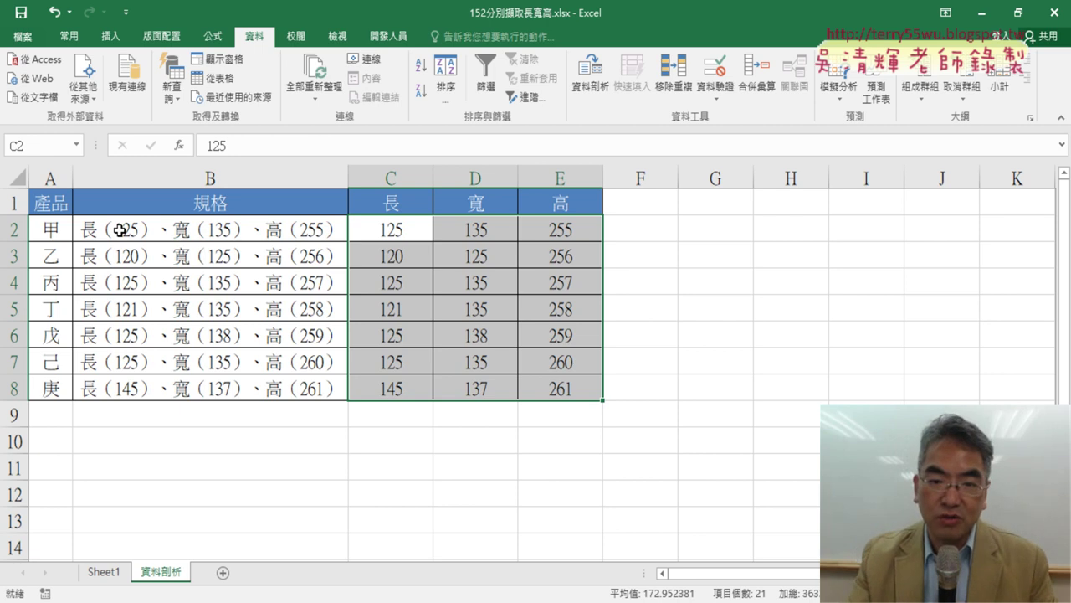
key(Delete)
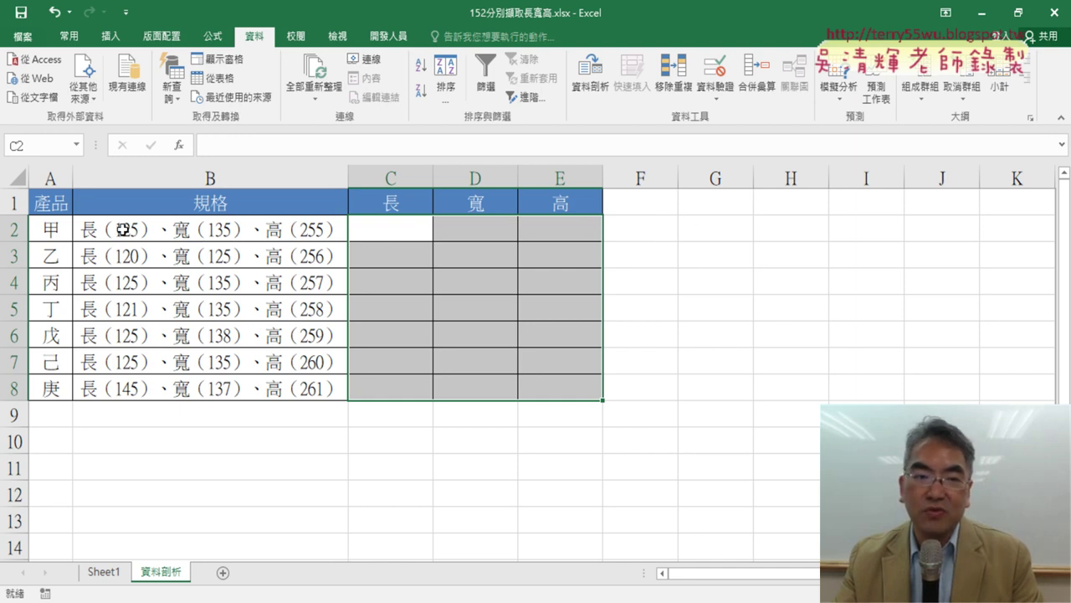
drag(395, 224, 565, 392)
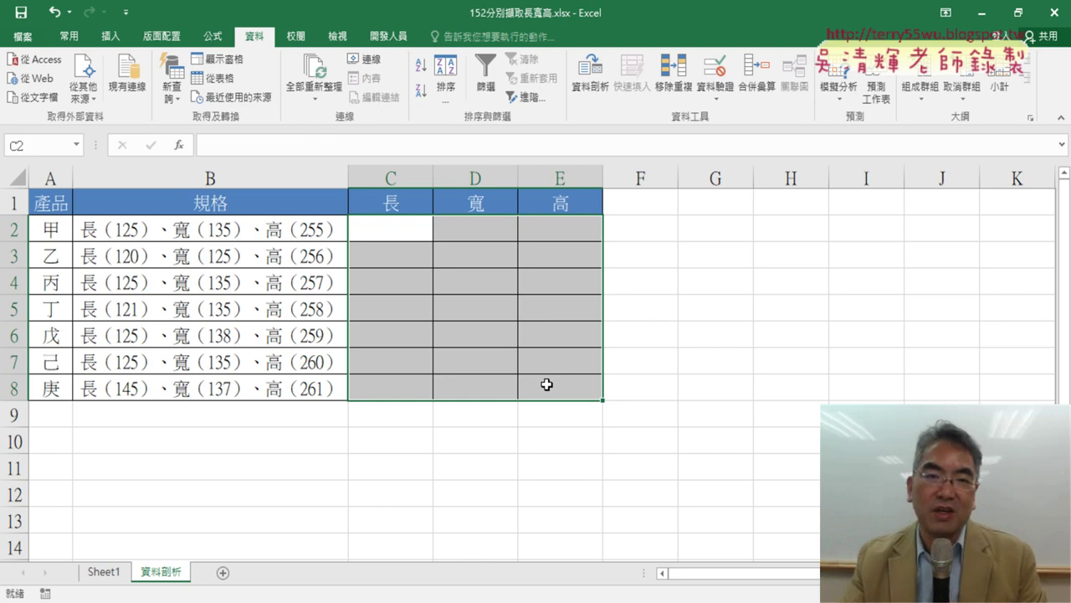
Undo the clearing to restore C2:E8, then open the Developer tab's Record Macro dialog
click(390, 39)
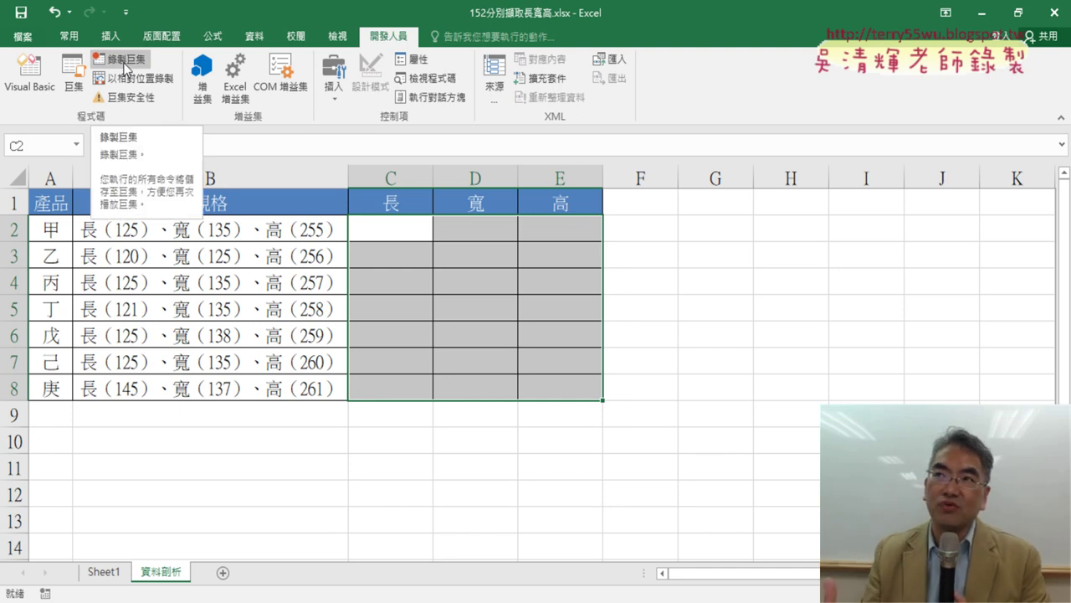
key(ctrl+v)
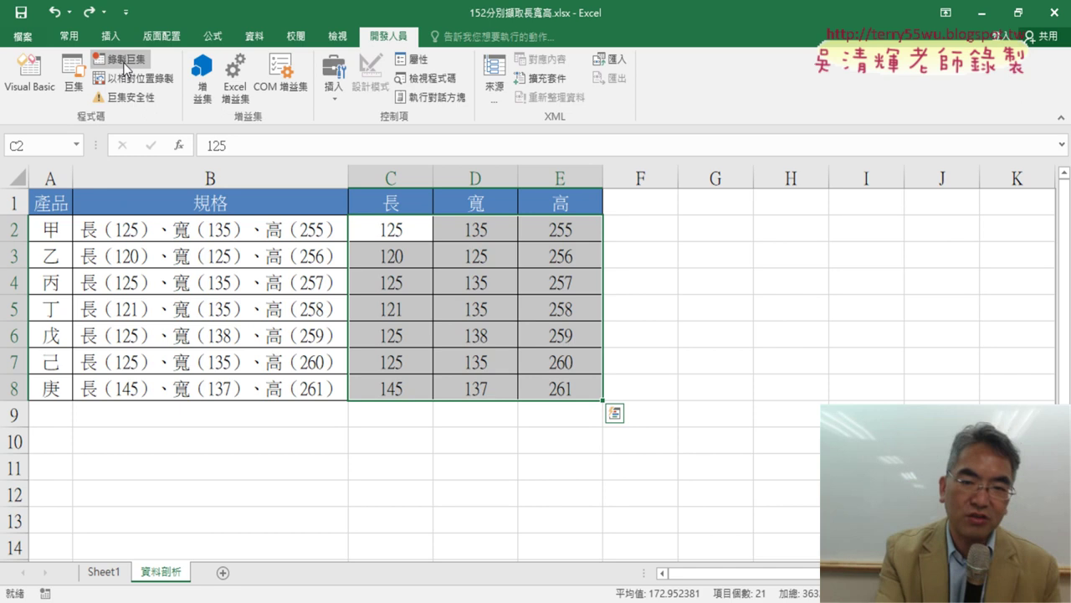
click(689, 345)
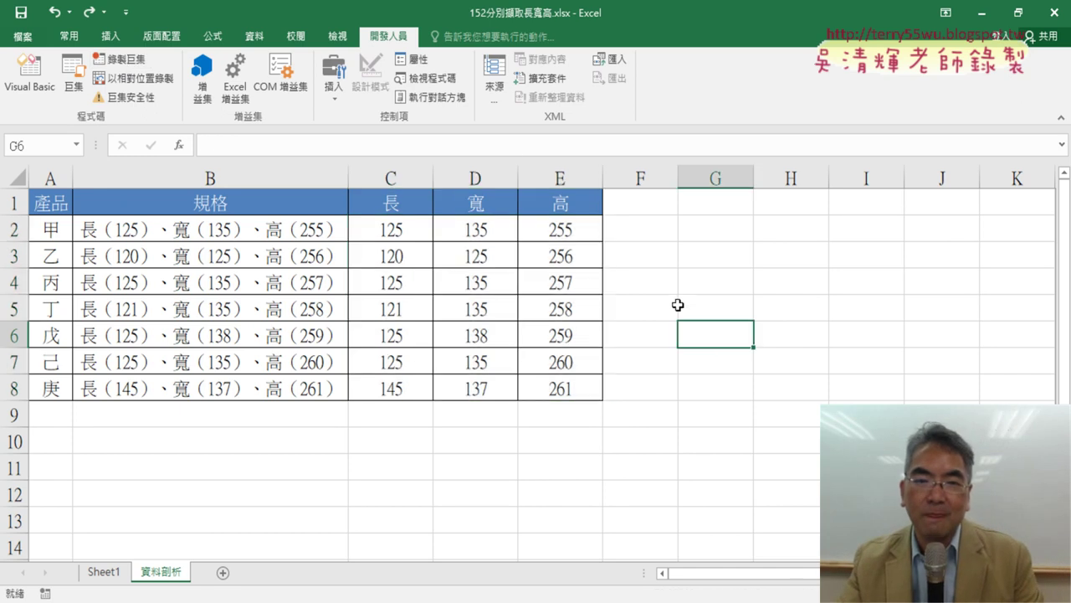
click(132, 67)
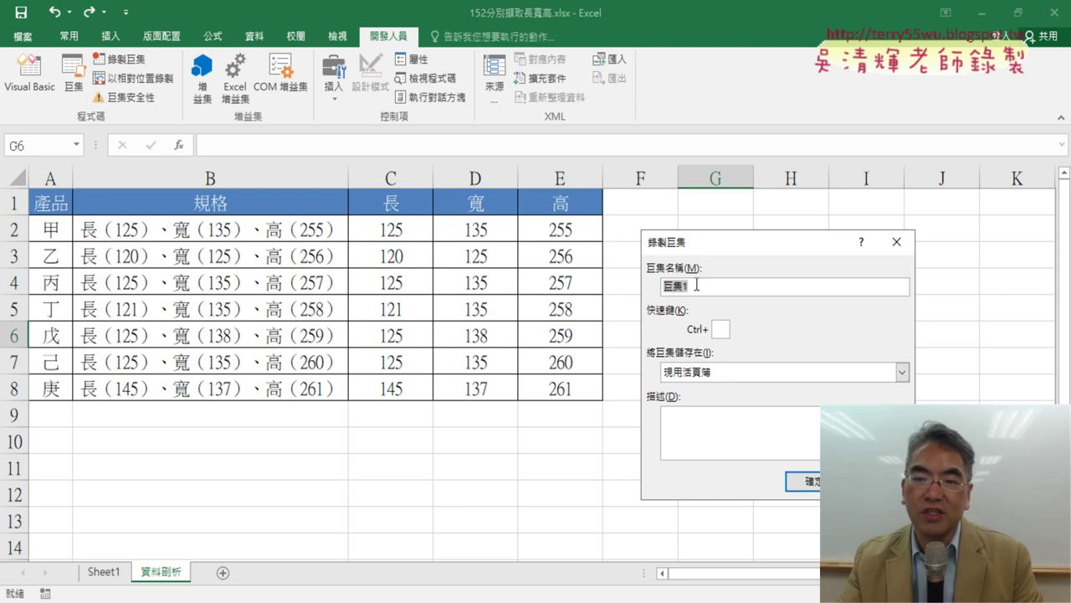
Name the macro 清除 and begin recording it
text(ㄑ)
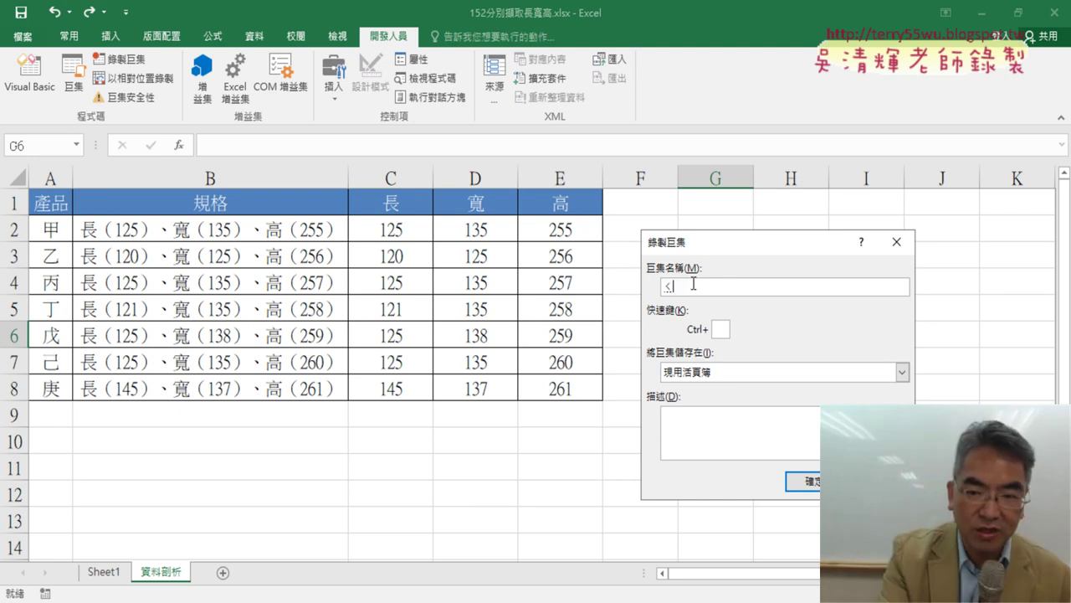
text(ㄧㄥ)
key(space)
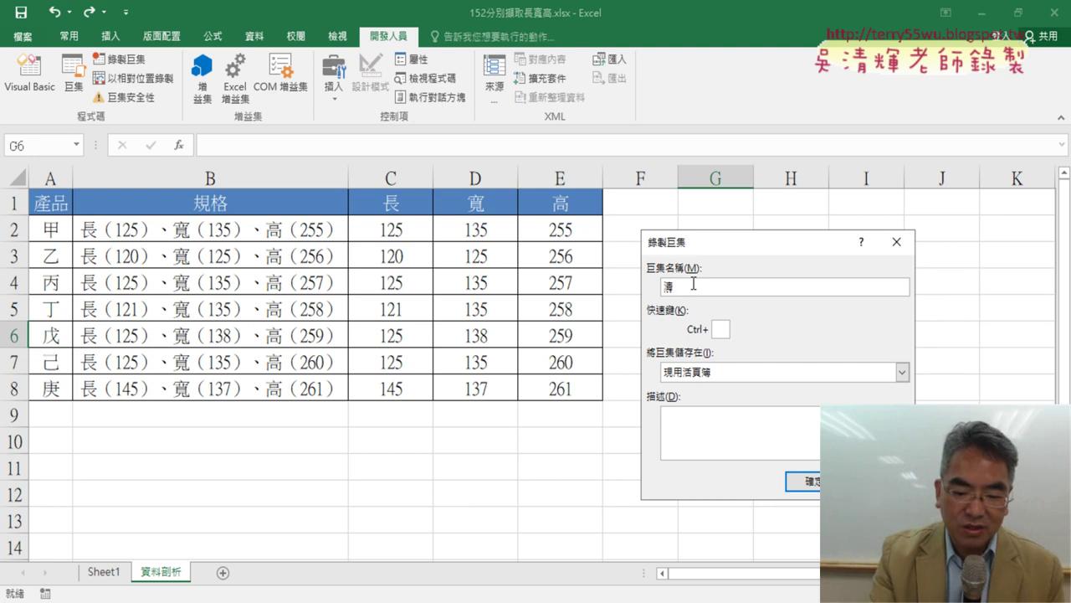
text(ㄔㄨˊ)
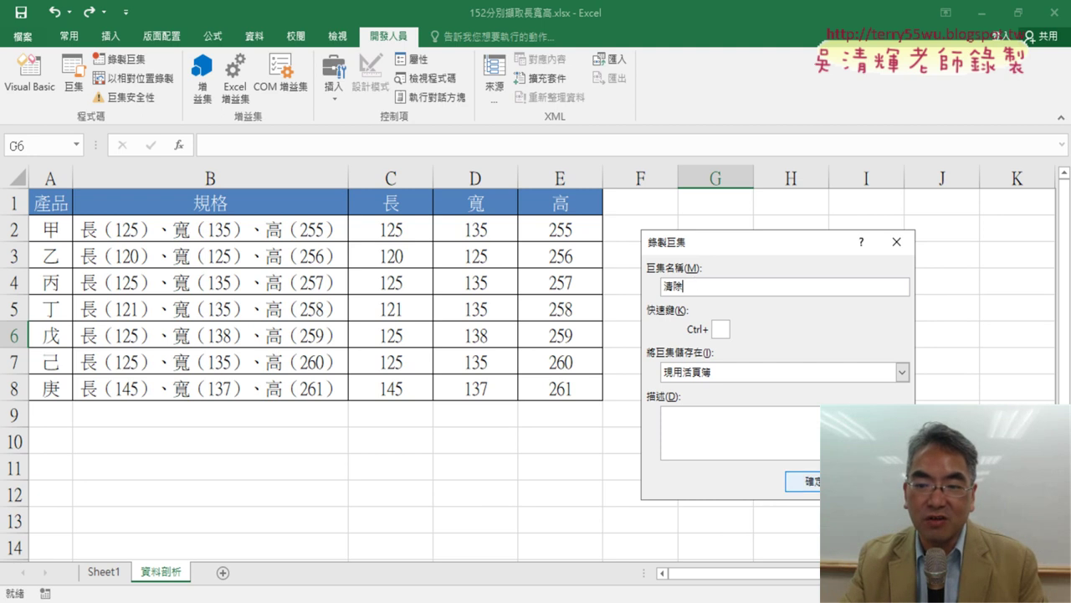
click(808, 481)
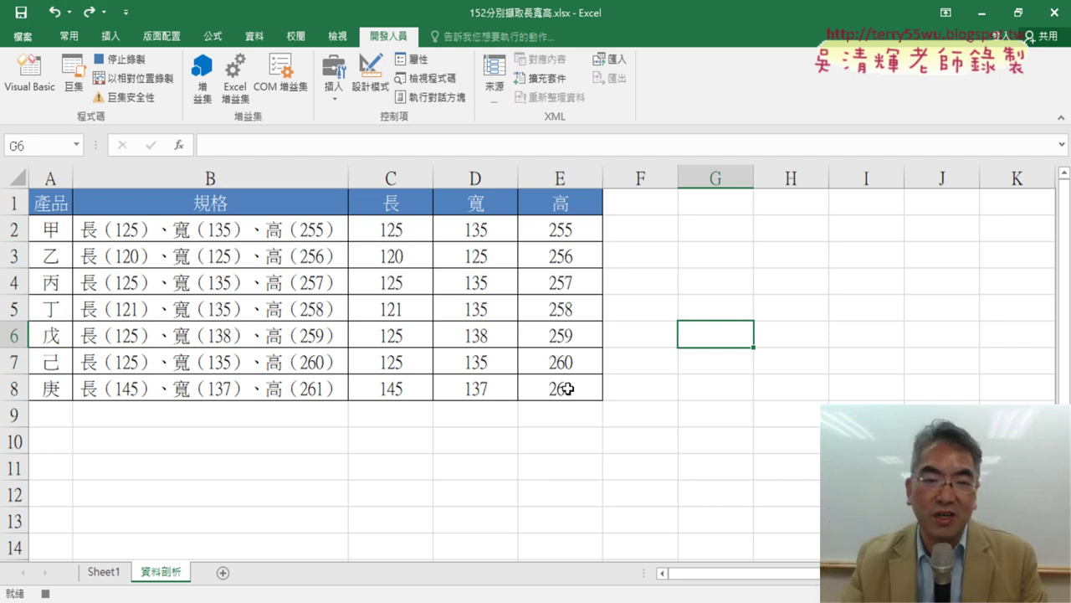
Select C2:E8 with Ctrl+Shift+arrow keys and delete the length, width and height values
click(390, 230)
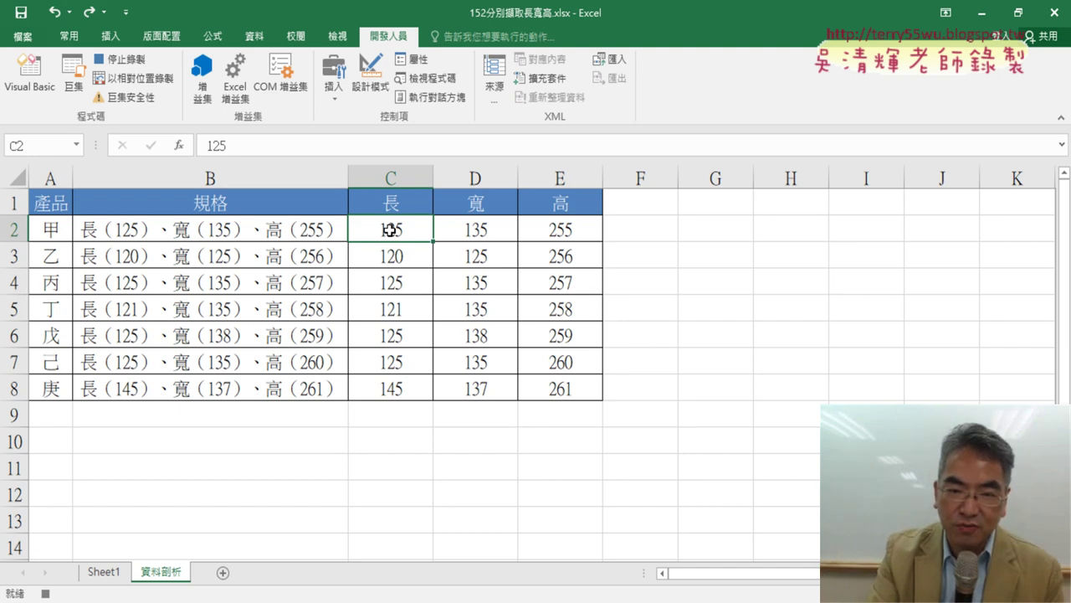
key(ctrl+shift+Right)
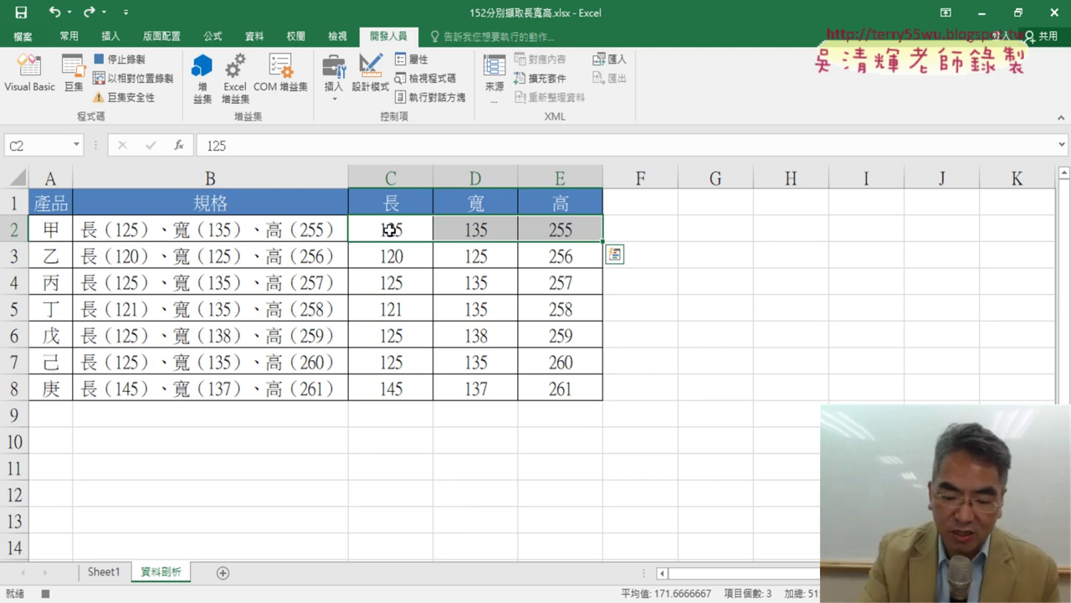
key(Escape)
key(ctrl+shift+Down)
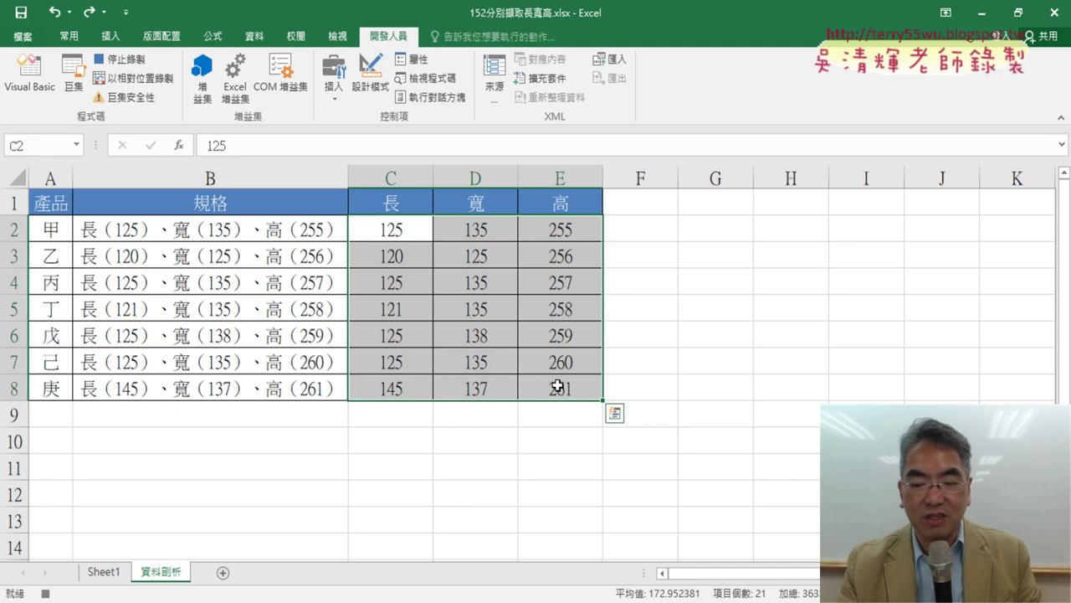
key(Delete)
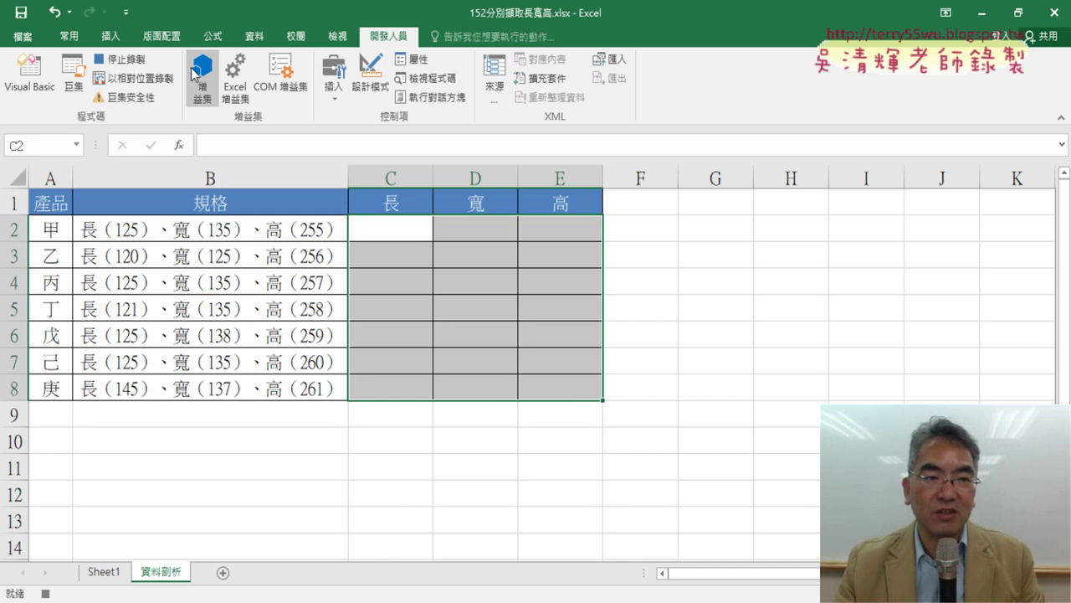
Stop recording the 清除 macro, then practise selecting the spec text in B2:B8
click(128, 67)
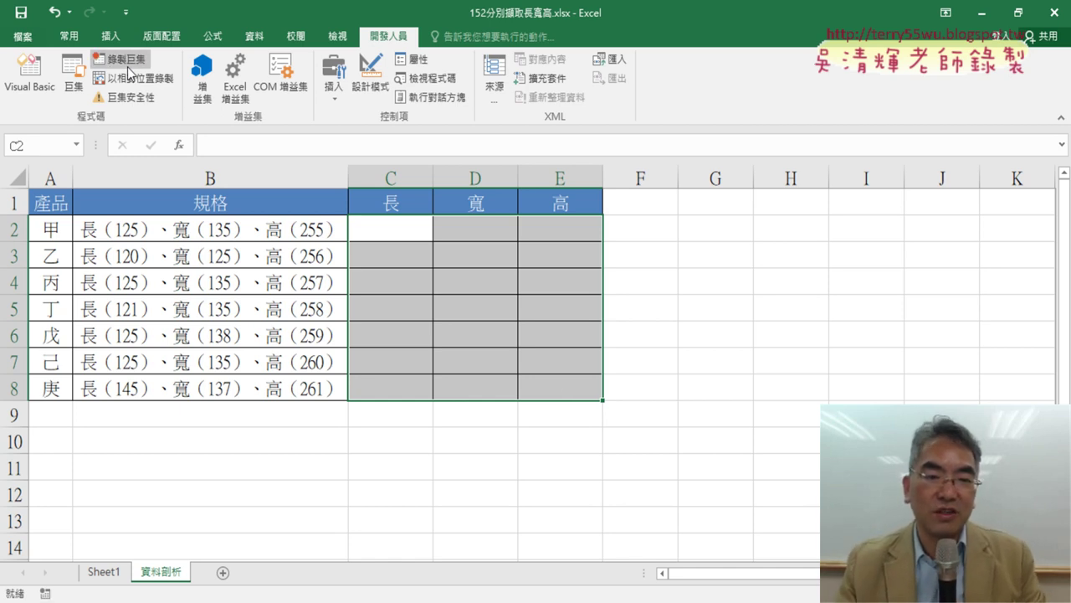
click(696, 371)
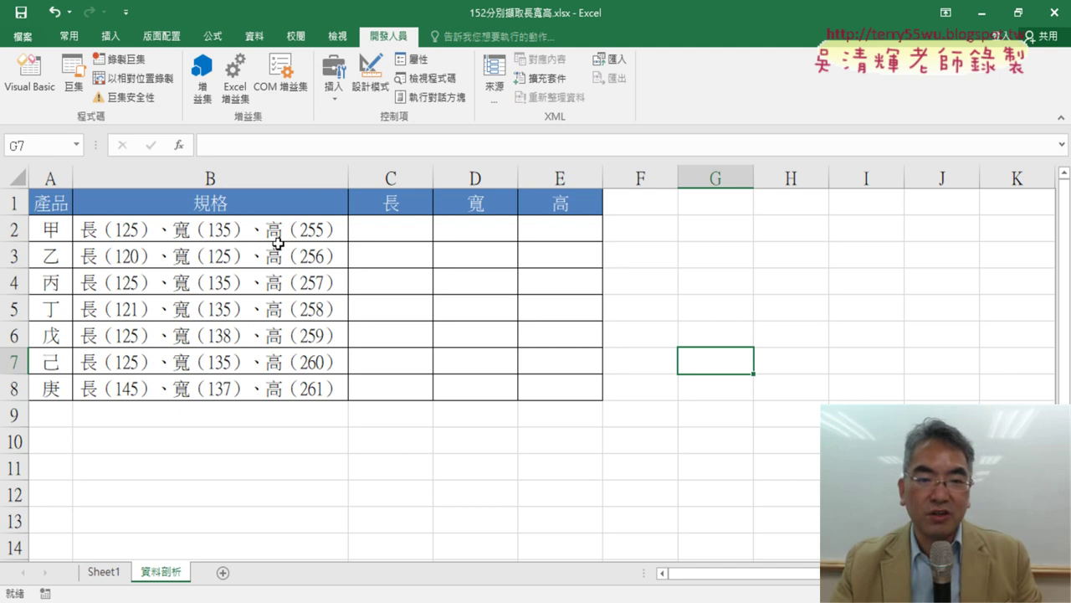
drag(236, 229, 227, 378)
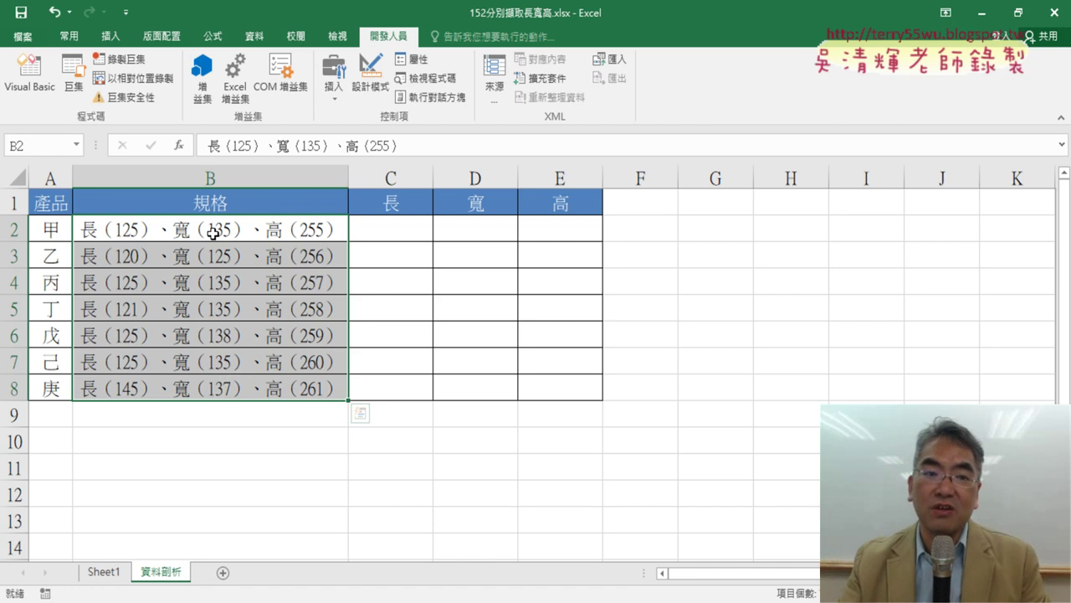
click(756, 385)
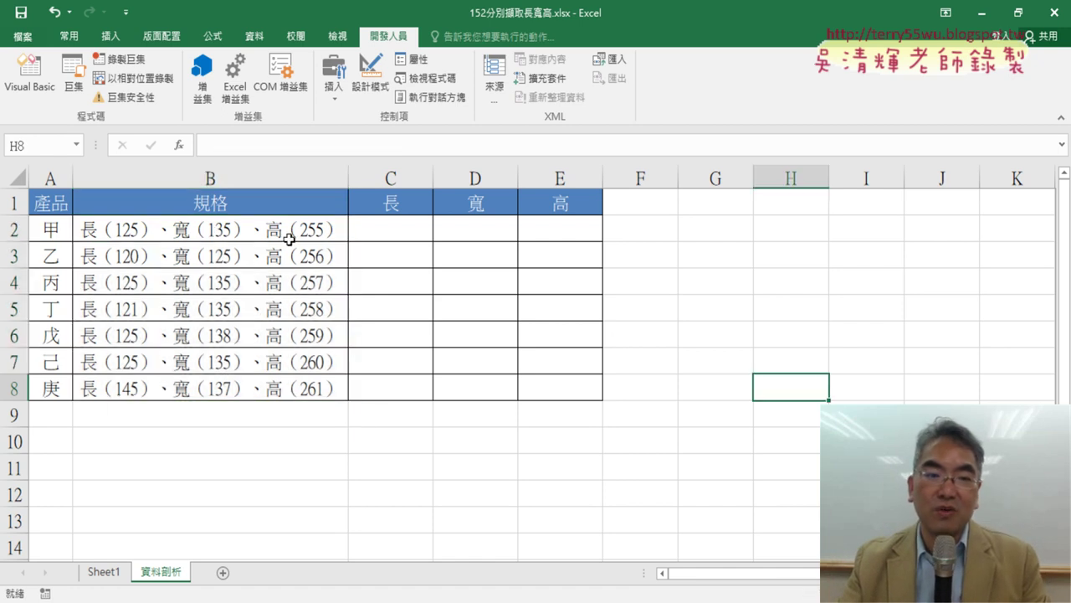
click(260, 234)
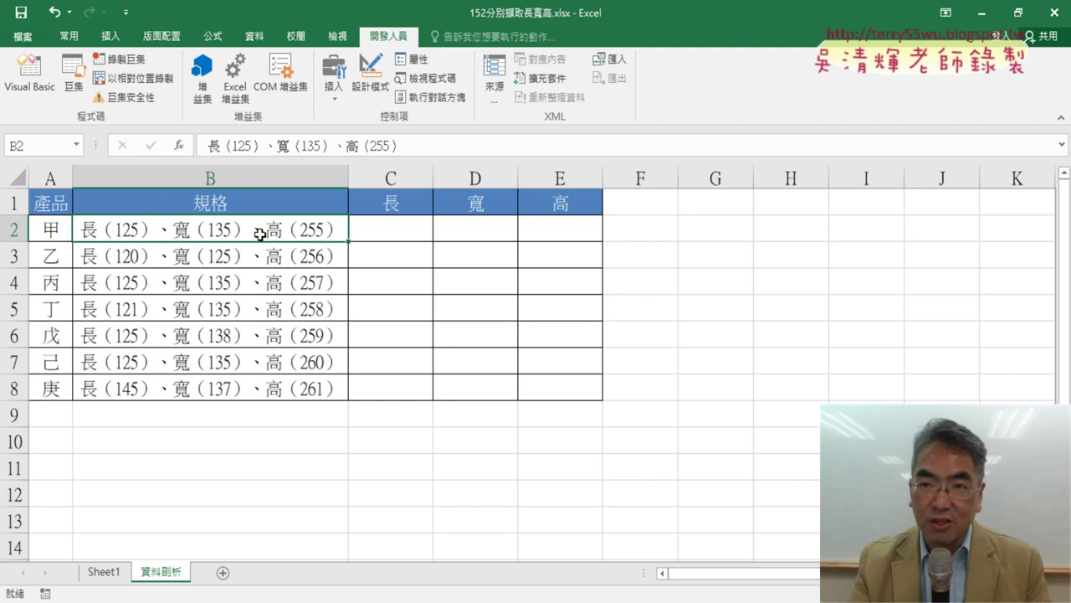
key(ctrl+shift+Down)
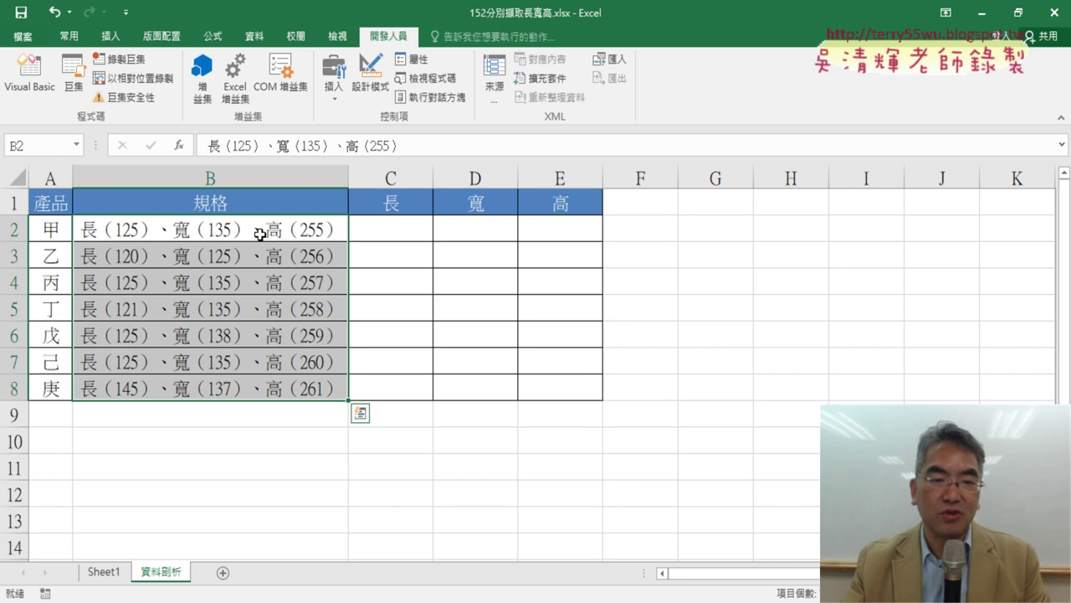
click(739, 358)
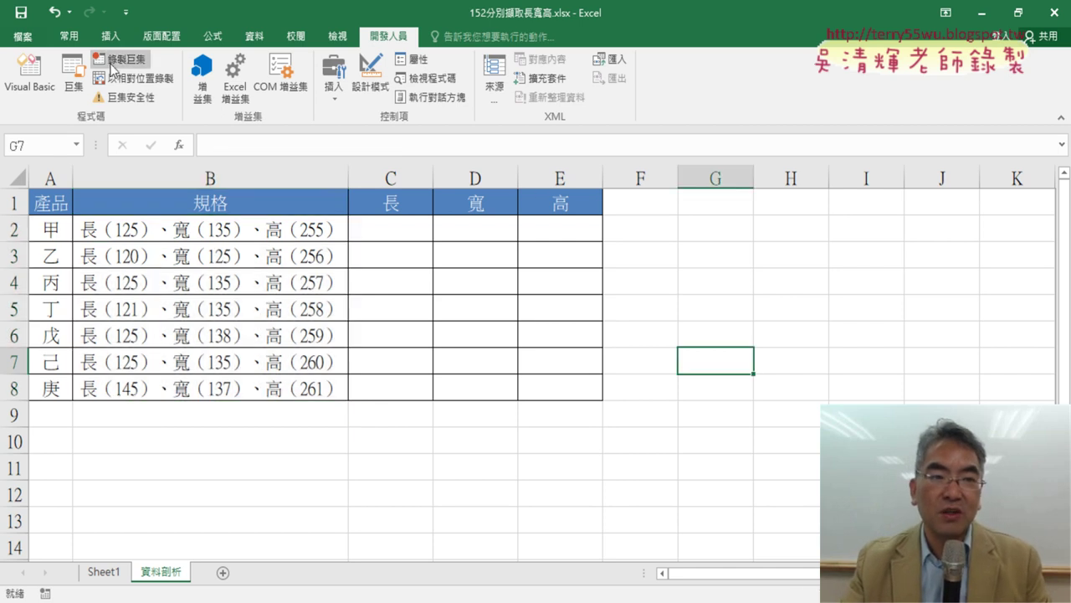
Start recording a new macro named 資料剖析
click(117, 59)
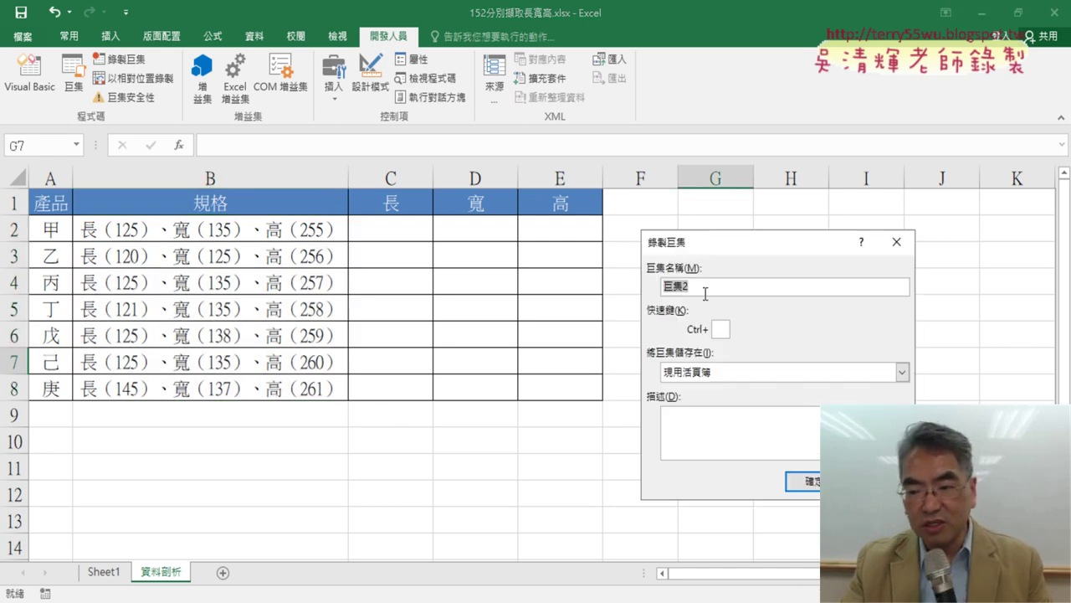
text(ㄗ)
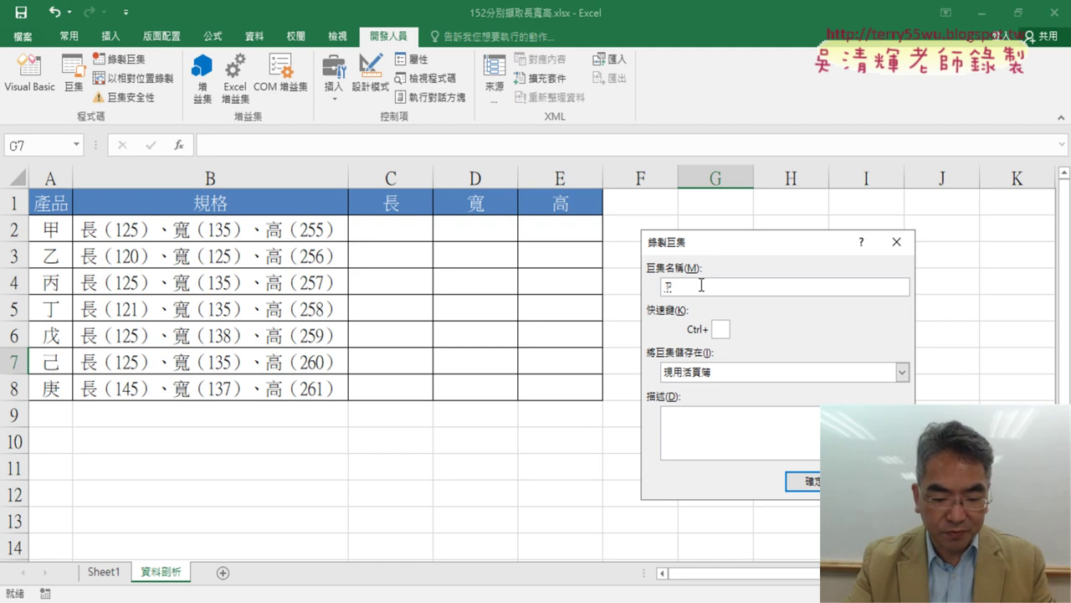
text(資料剖)
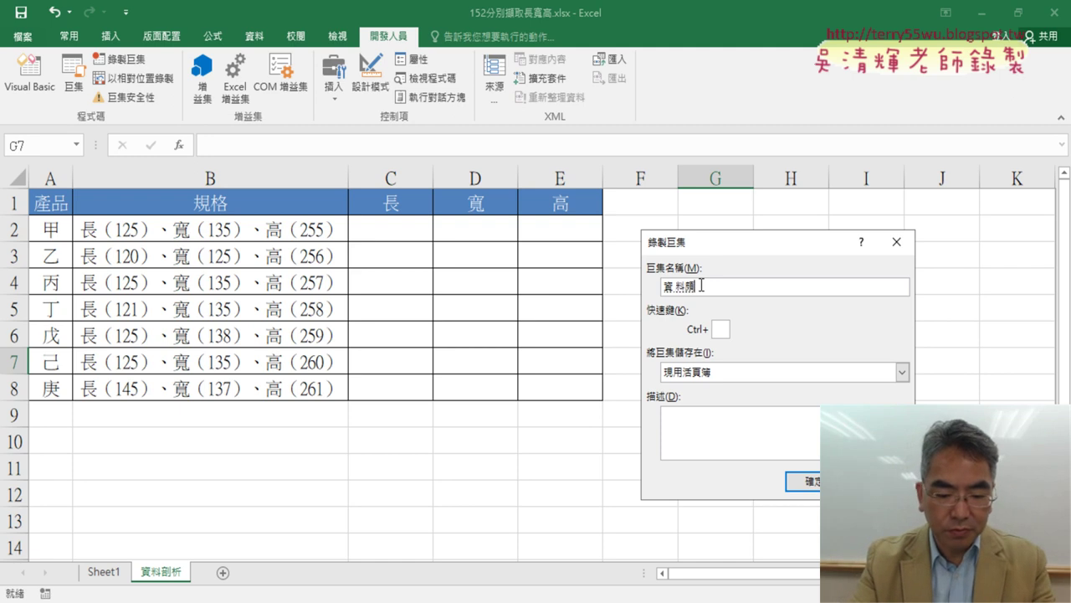
text(析)
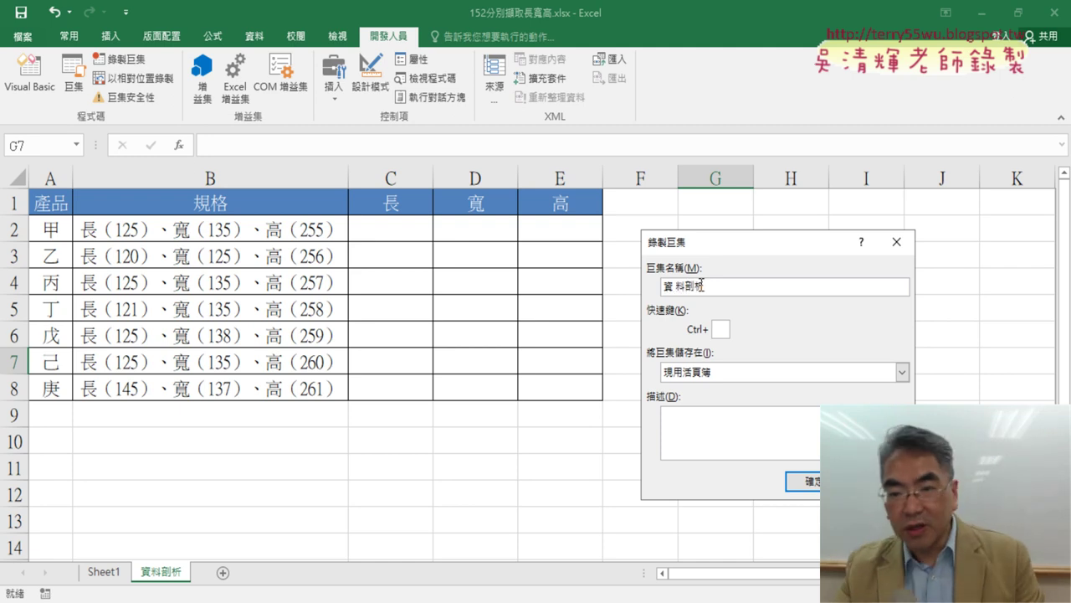
key(Return)
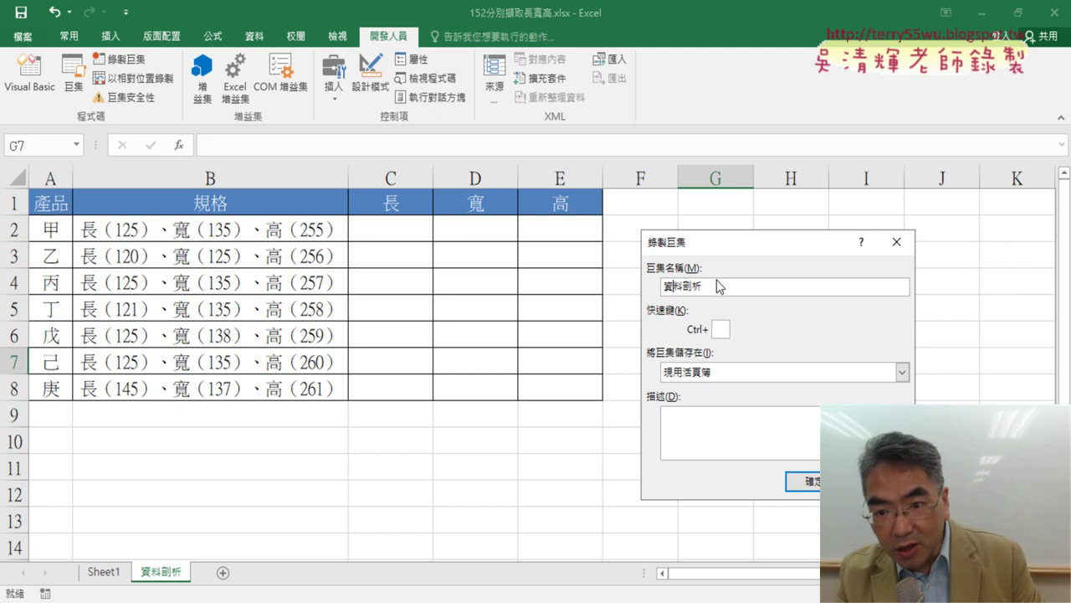
click(717, 288)
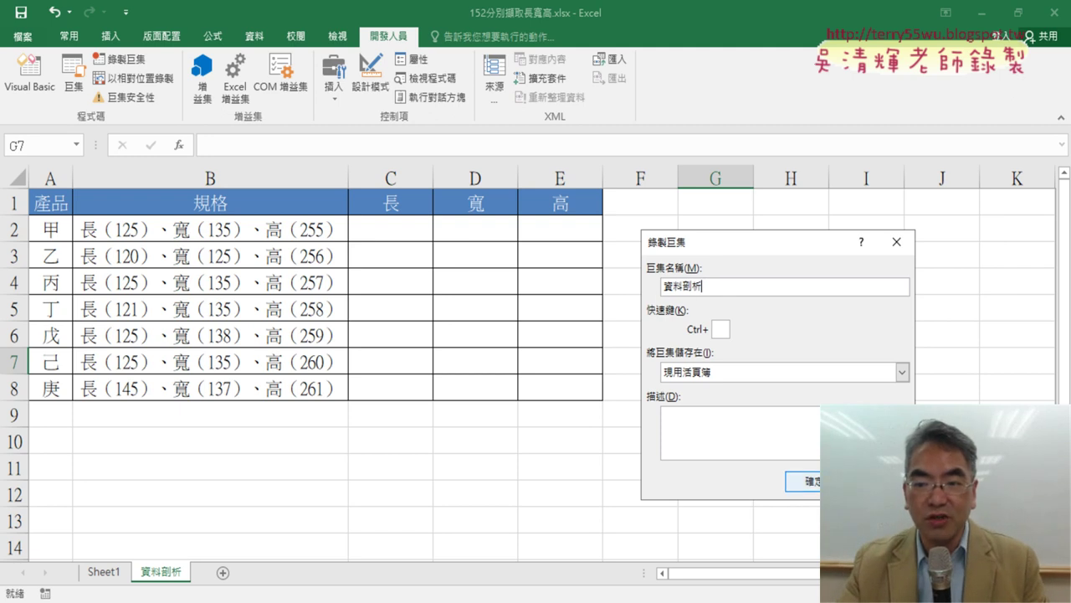
click(811, 482)
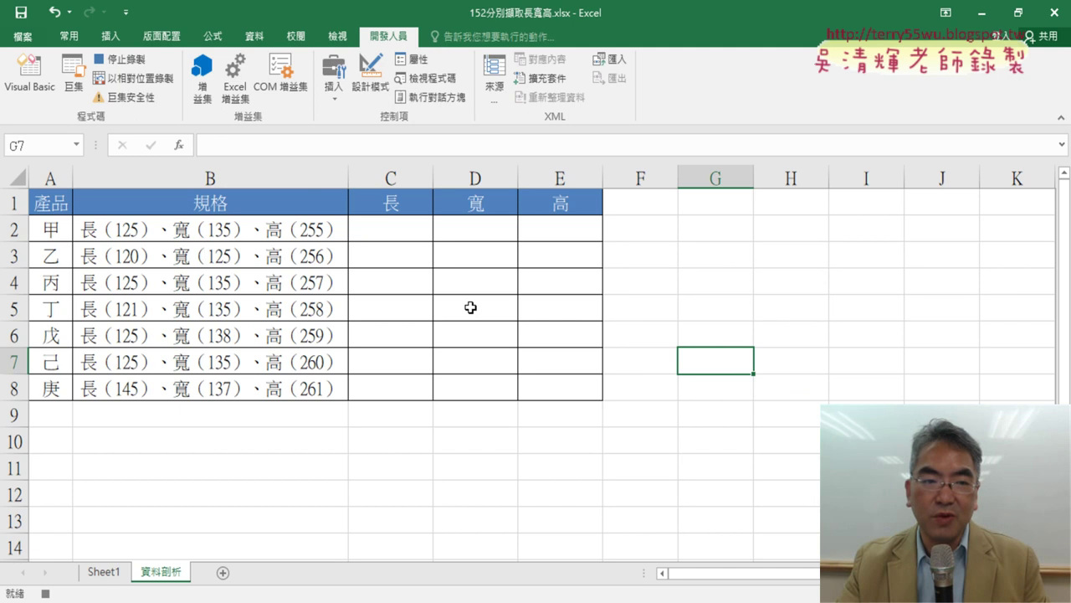
Select the spec text B2:B8 and launch Data > Text to Columns
click(227, 231)
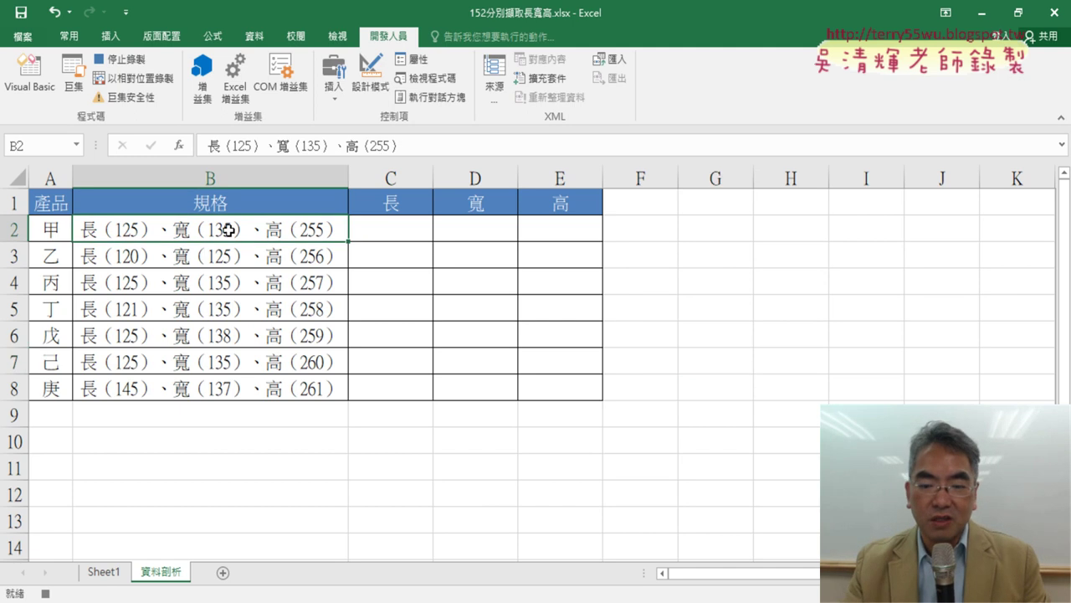
key(ctrl+shift+Down)
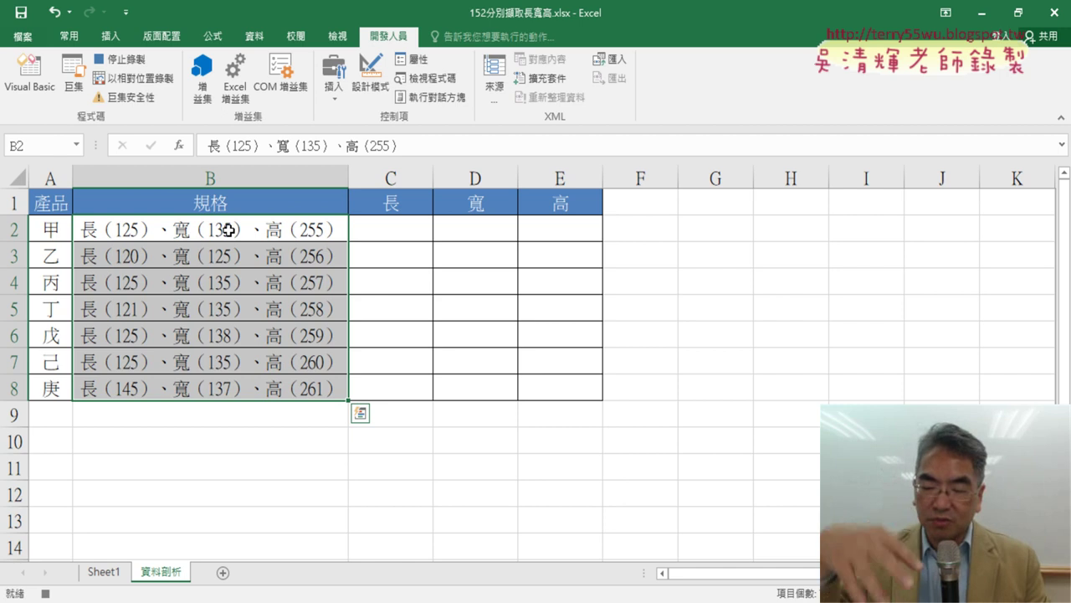
click(255, 36)
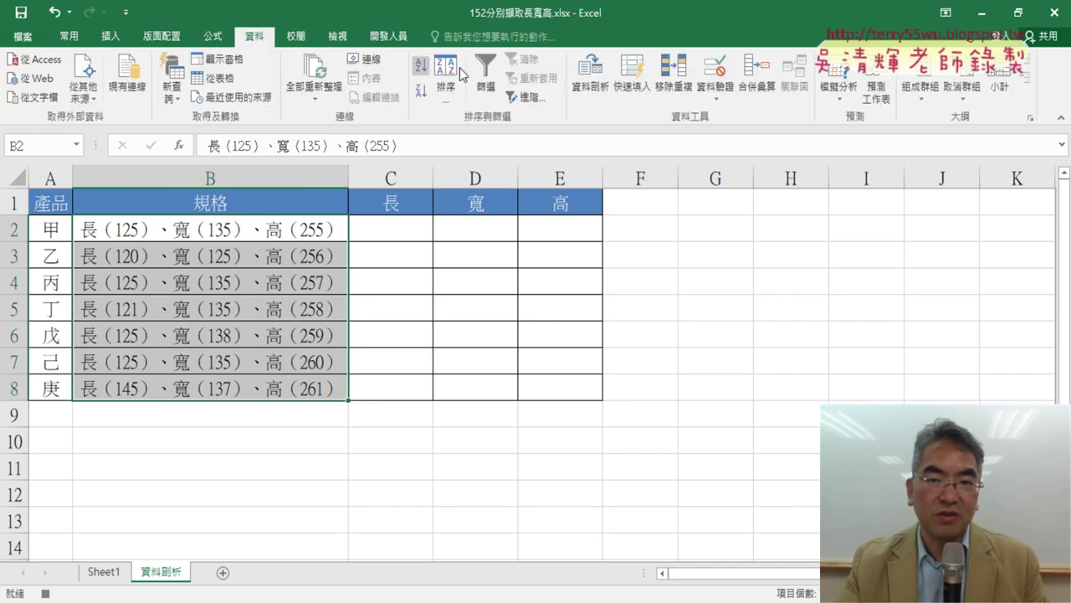
click(591, 76)
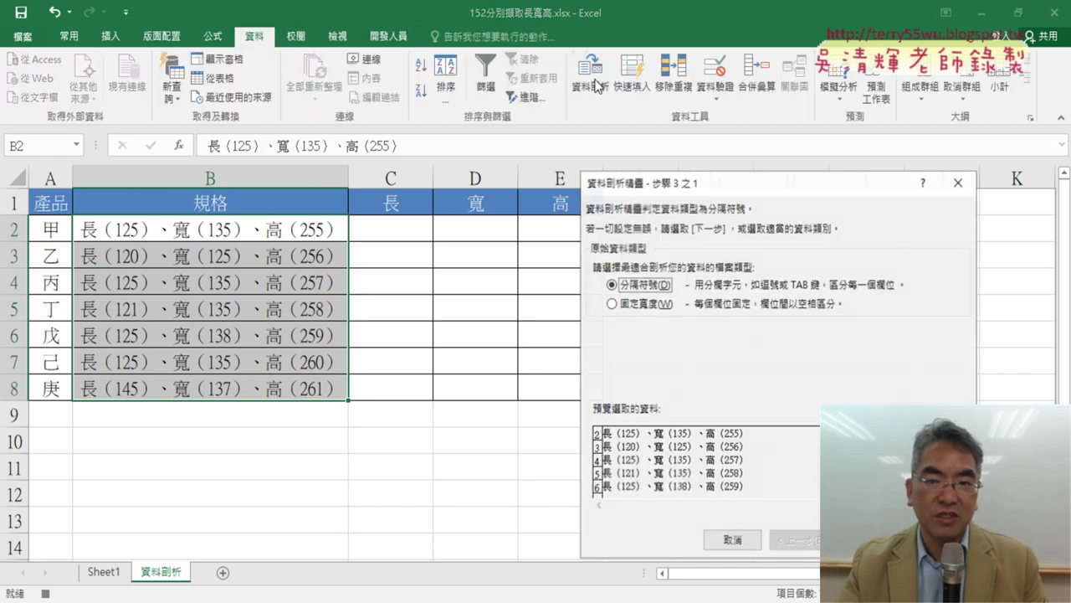
Choose fixed-width splitting and mark the label columns to be skipped on import
click(634, 305)
click(862, 540)
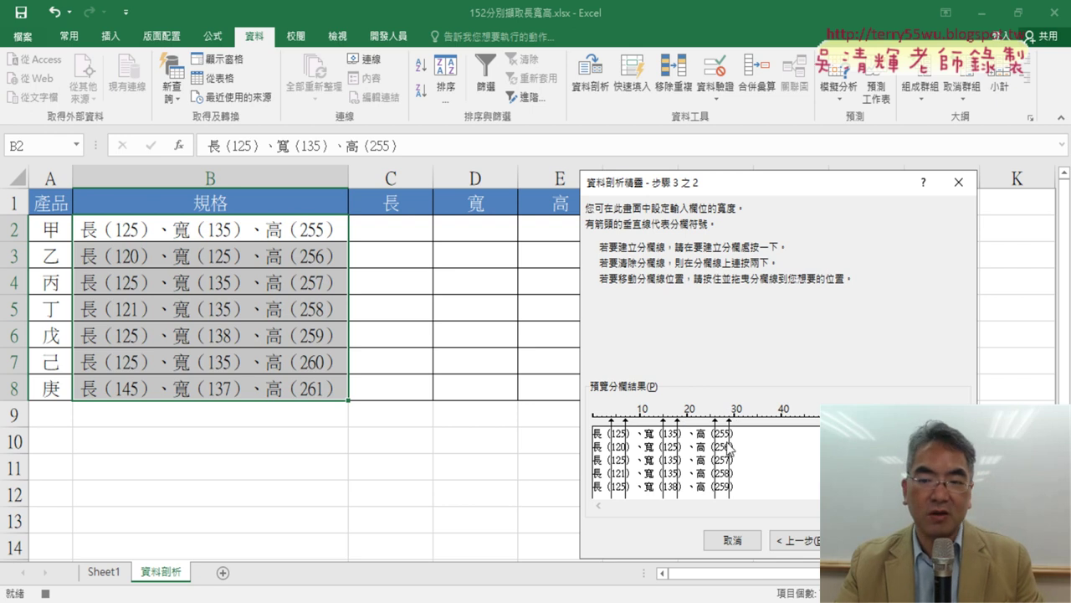
key(Return)
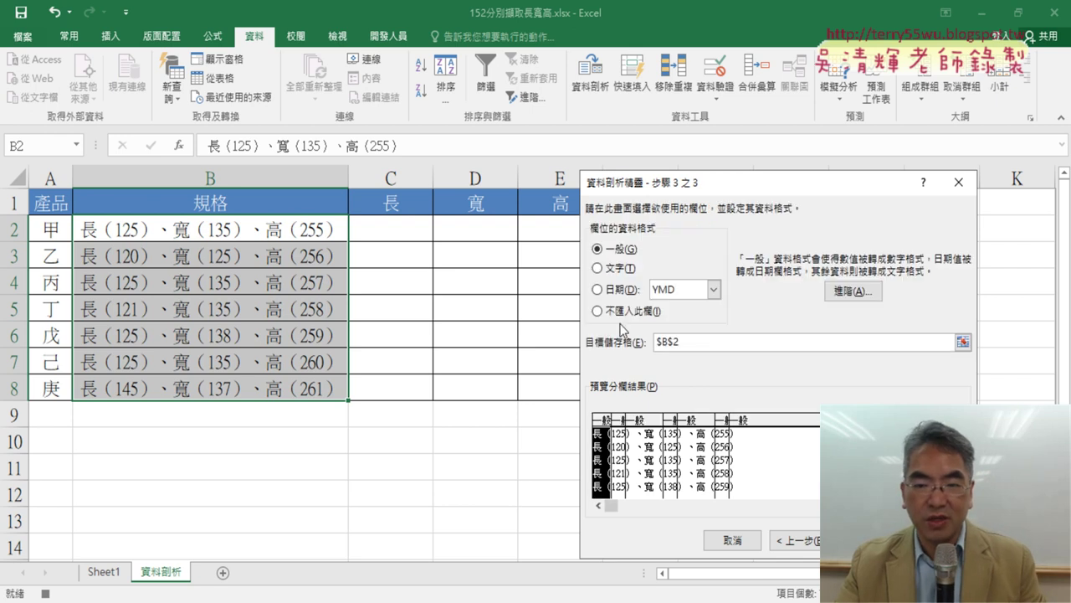
click(624, 311)
click(640, 431)
click(623, 311)
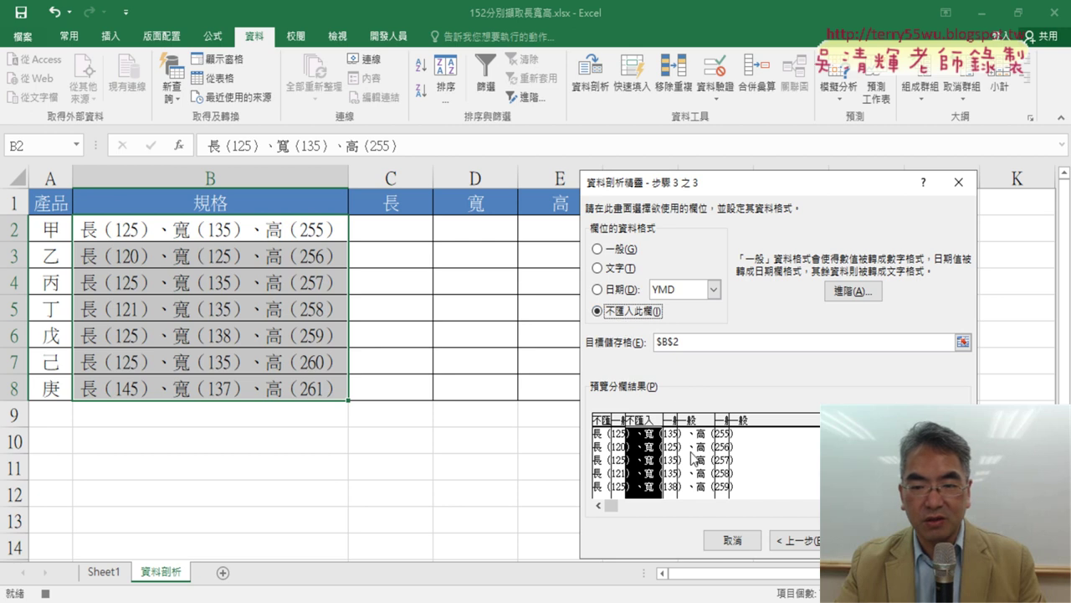
click(695, 459)
click(770, 457)
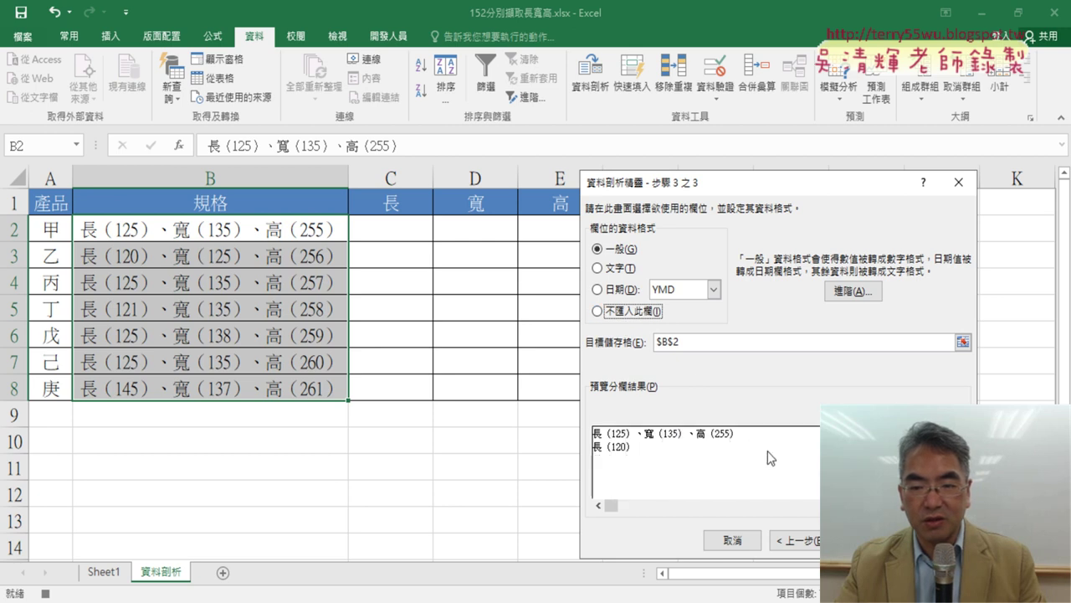
click(623, 310)
Send the split results to C2, finish, and accept overwriting the existing C–E data
click(686, 343)
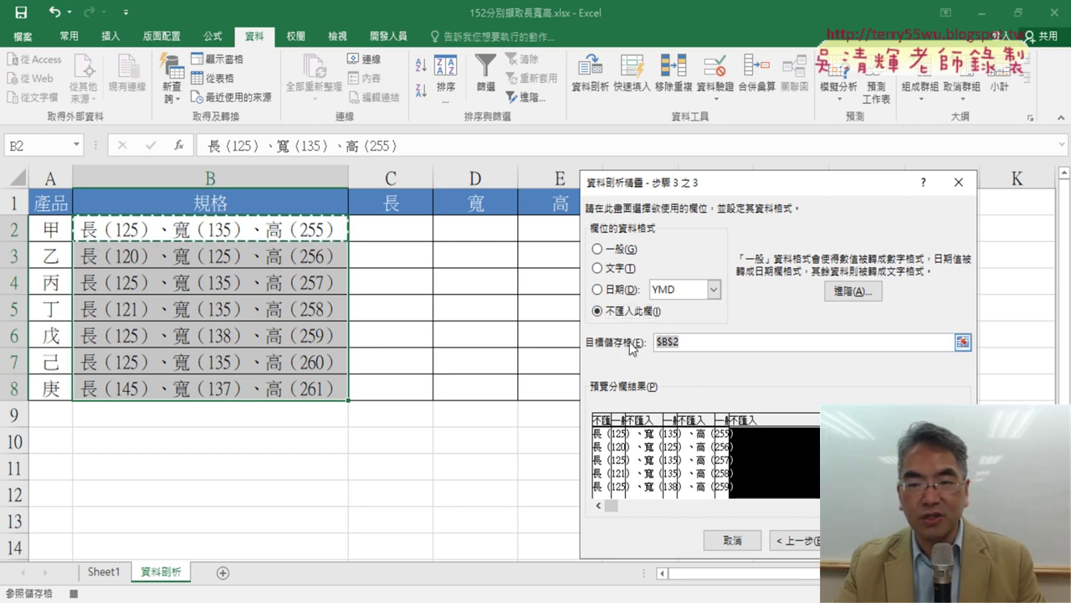
click(397, 233)
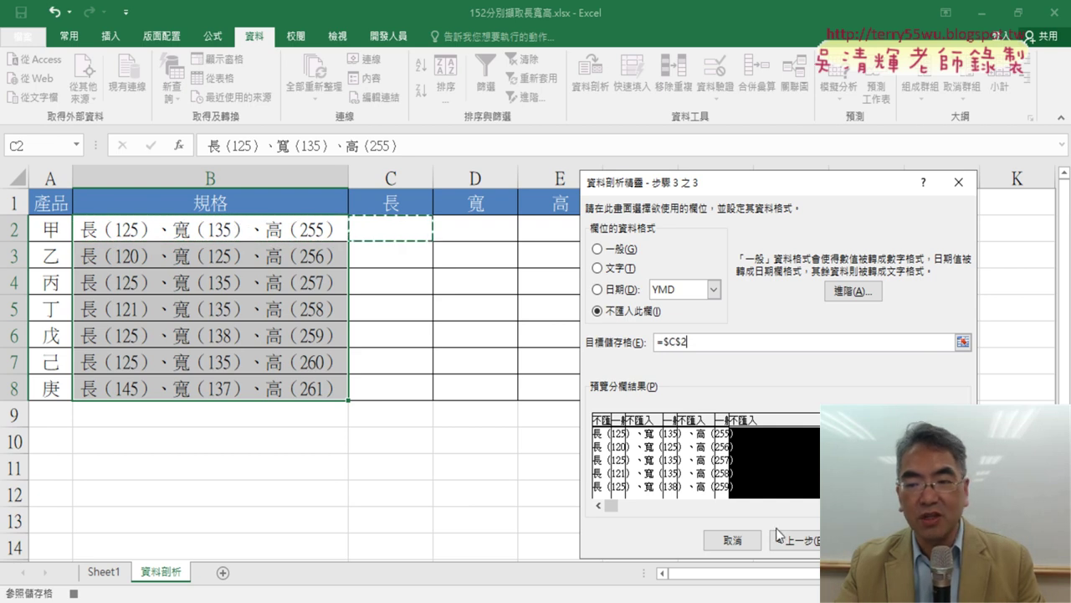
click(937, 539)
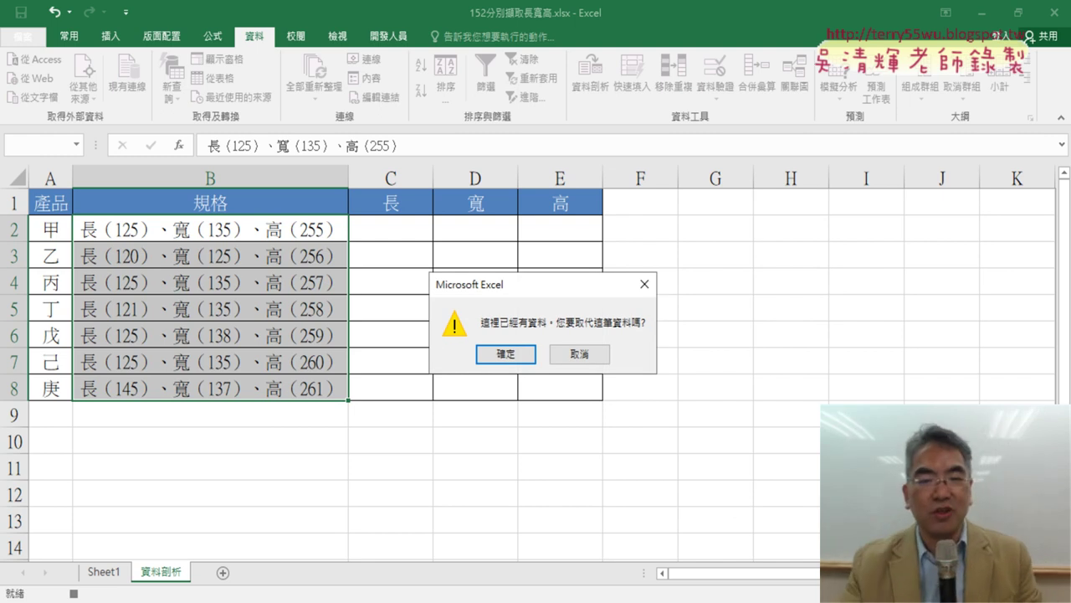
click(507, 355)
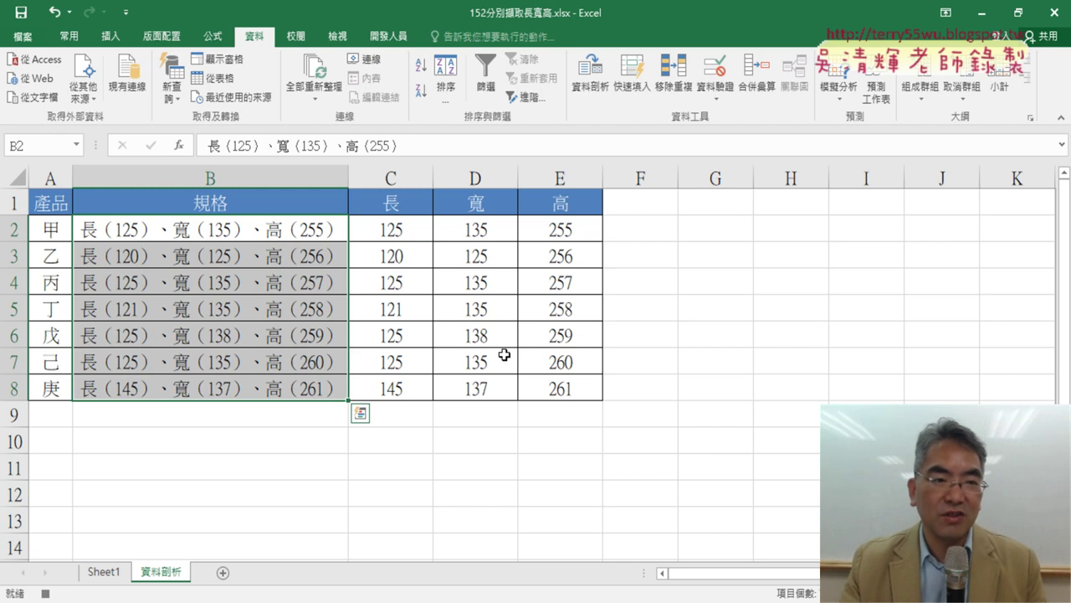
Stop the macro recording and run the 清除 macro to empty columns C–E
click(374, 40)
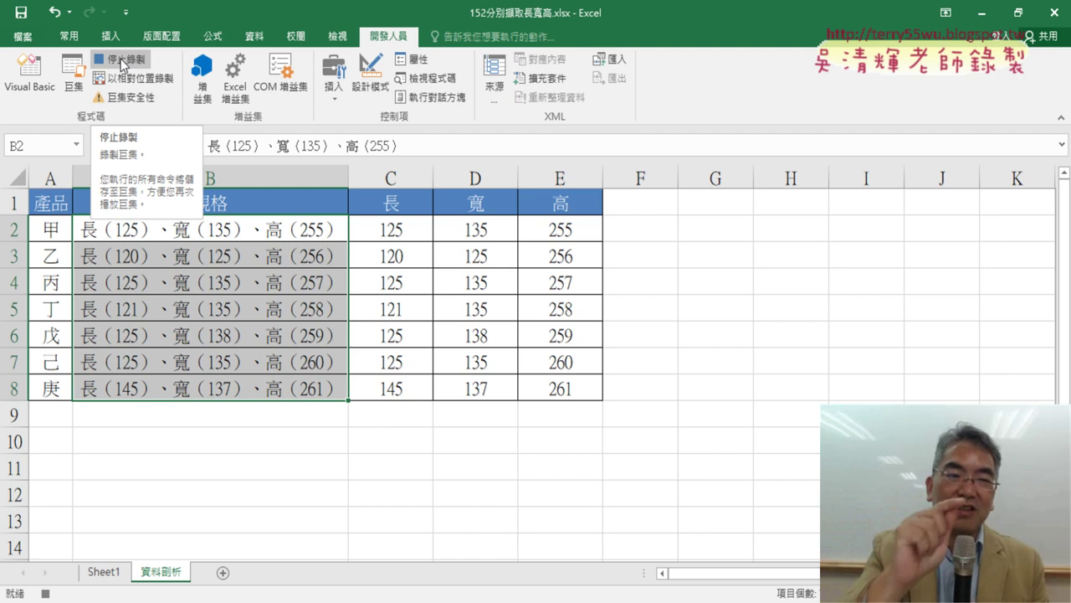
click(122, 62)
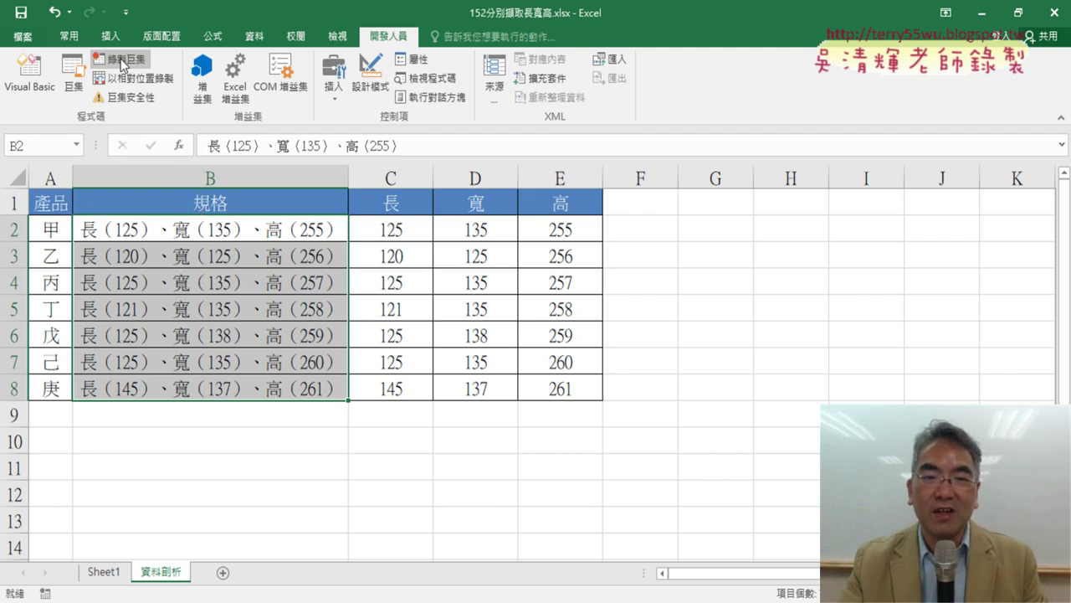
click(73, 88)
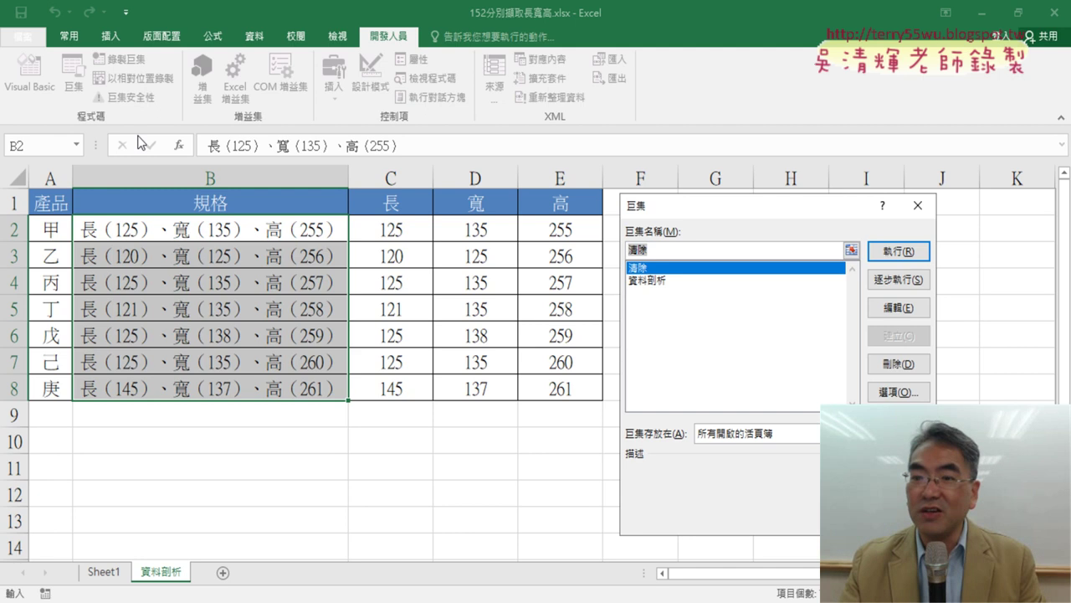
click(897, 251)
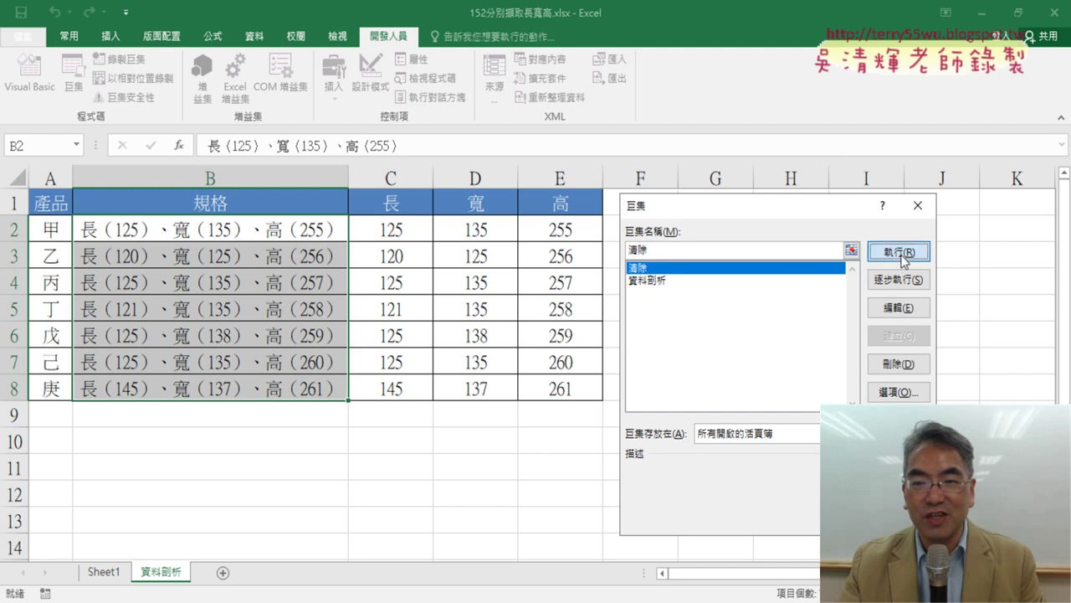
Run the 資料剖析 macro and accept replacing data, refilling C2:E8 with values like 125, 135, 255
click(74, 87)
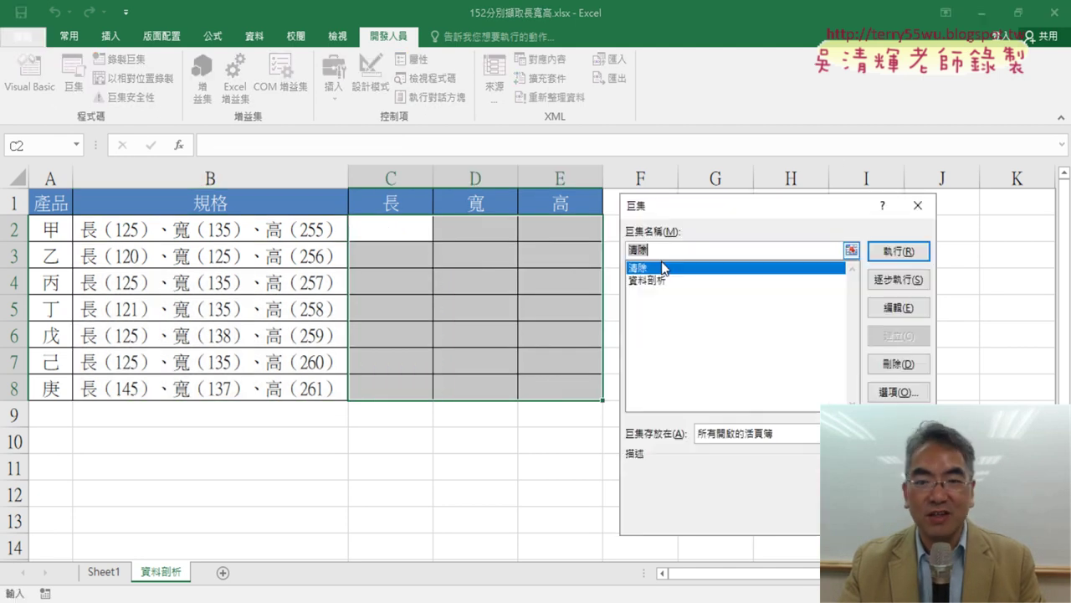
click(666, 282)
click(898, 251)
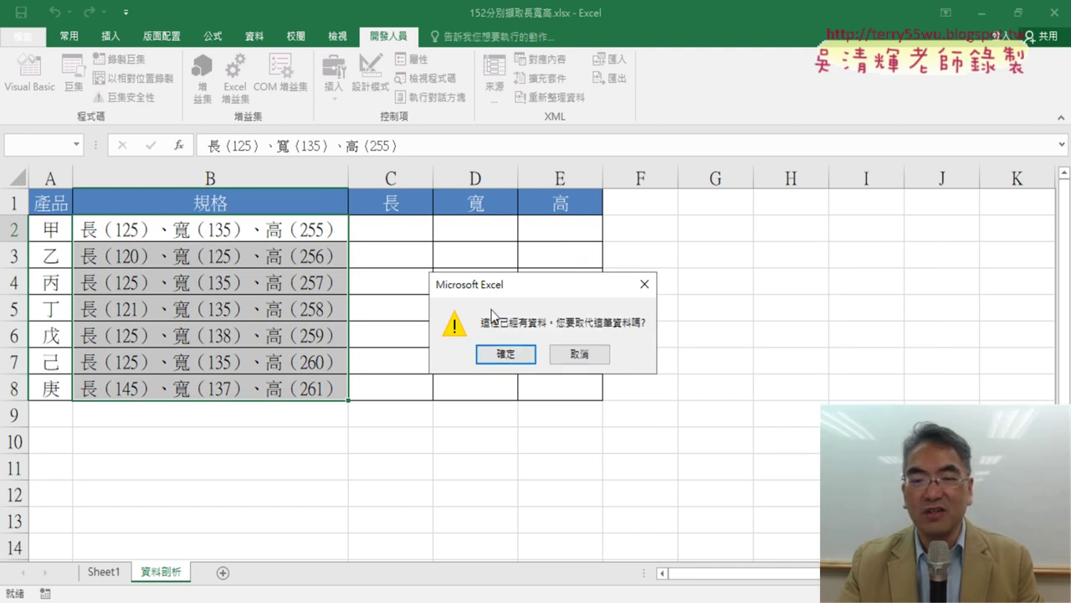
click(511, 353)
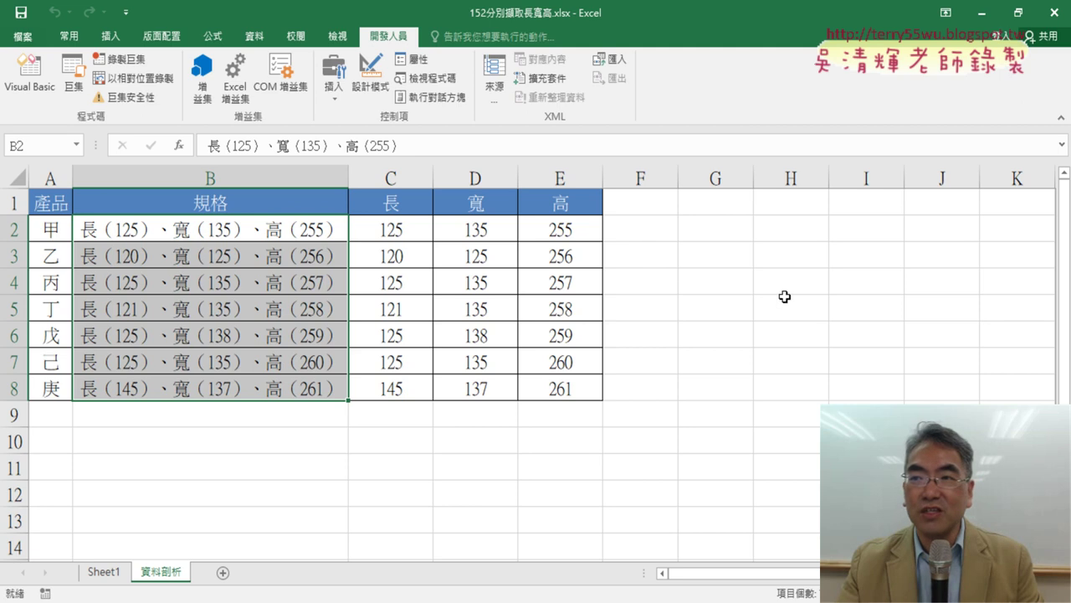
Draw a form-control button over F1:H2 and assign it the 資料剖析 macro
click(333, 92)
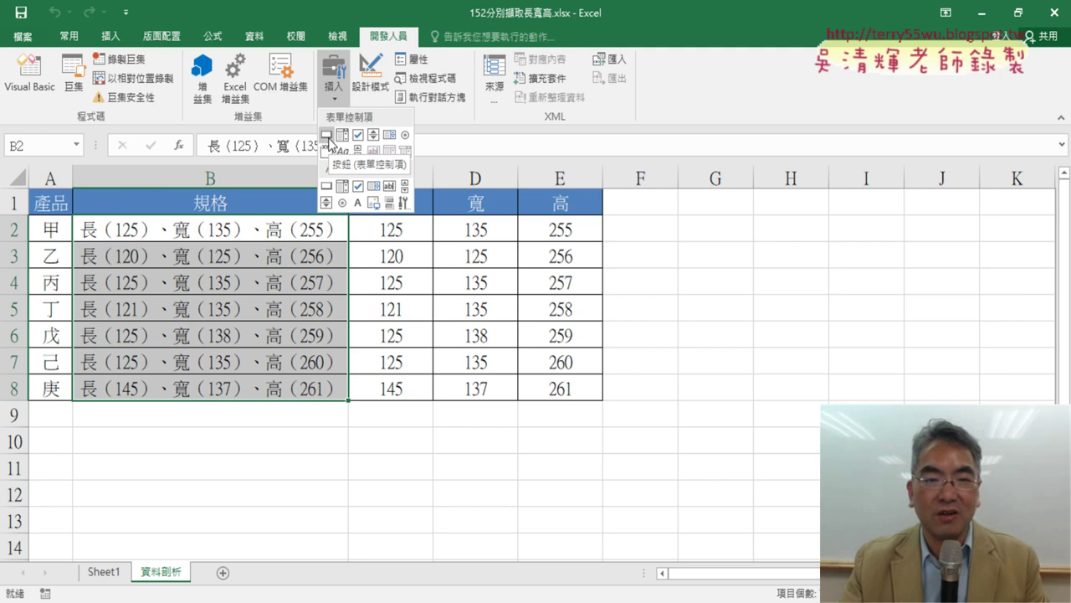
click(327, 136)
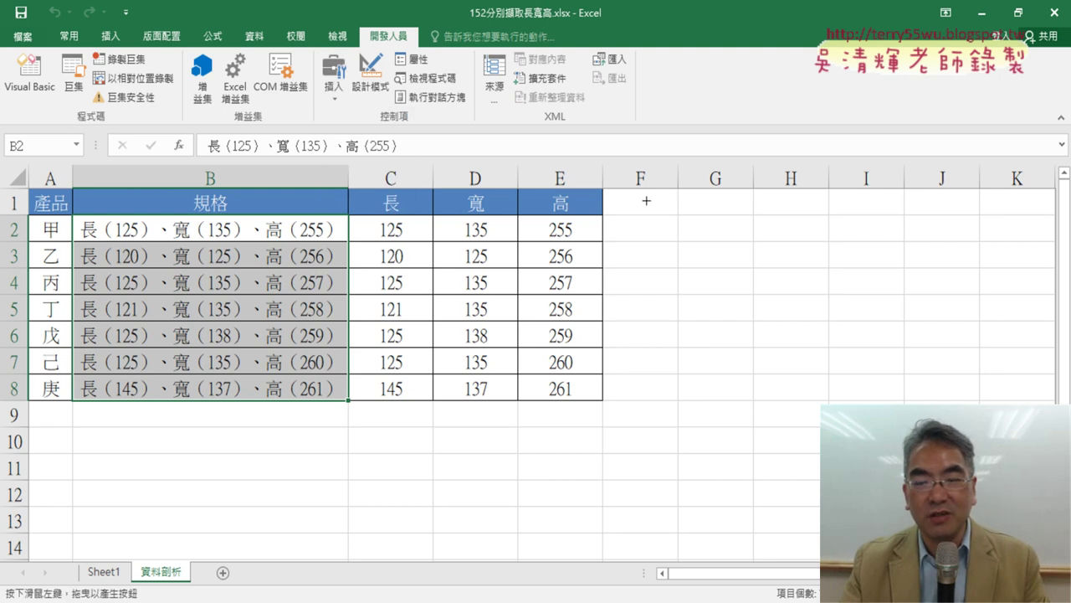
drag(646, 201, 816, 248)
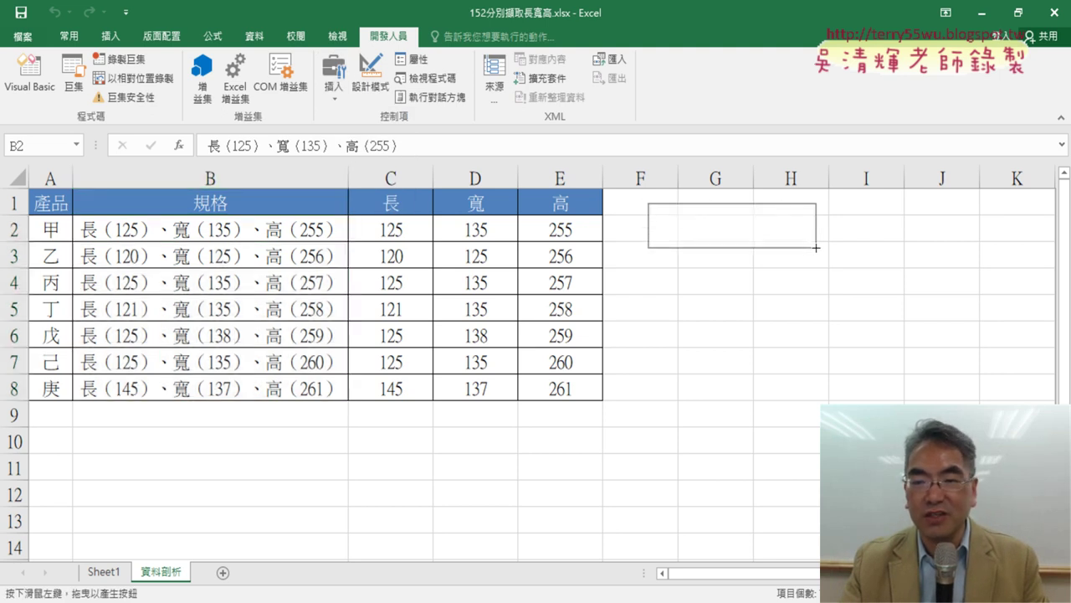
drag(815, 248, 816, 248)
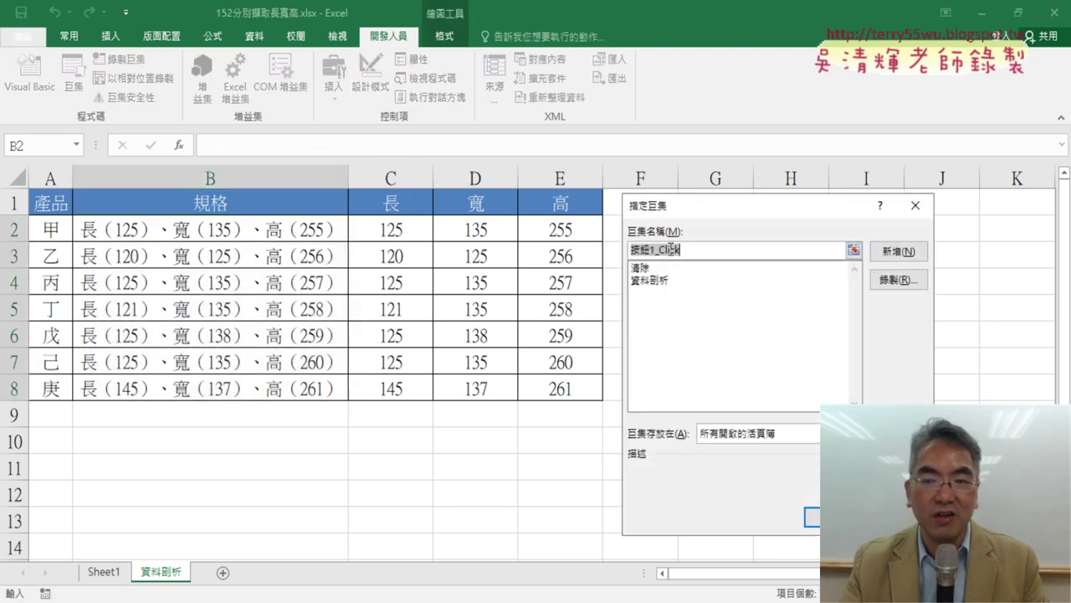
click(654, 281)
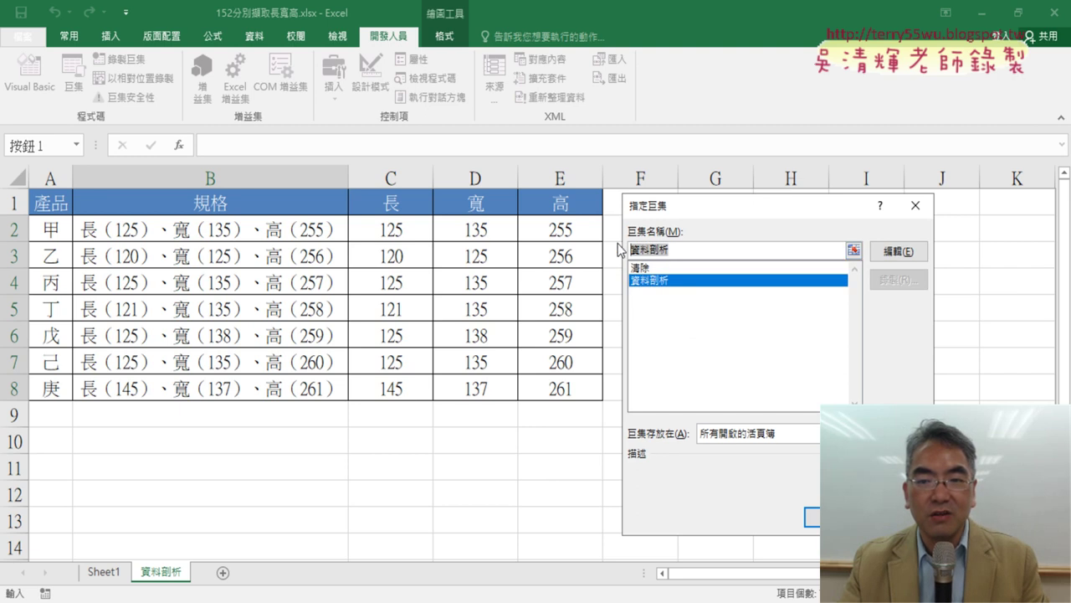
right_click(660, 244)
click(691, 282)
key(Return)
Change the new button's caption to 資料剖析
click(711, 225)
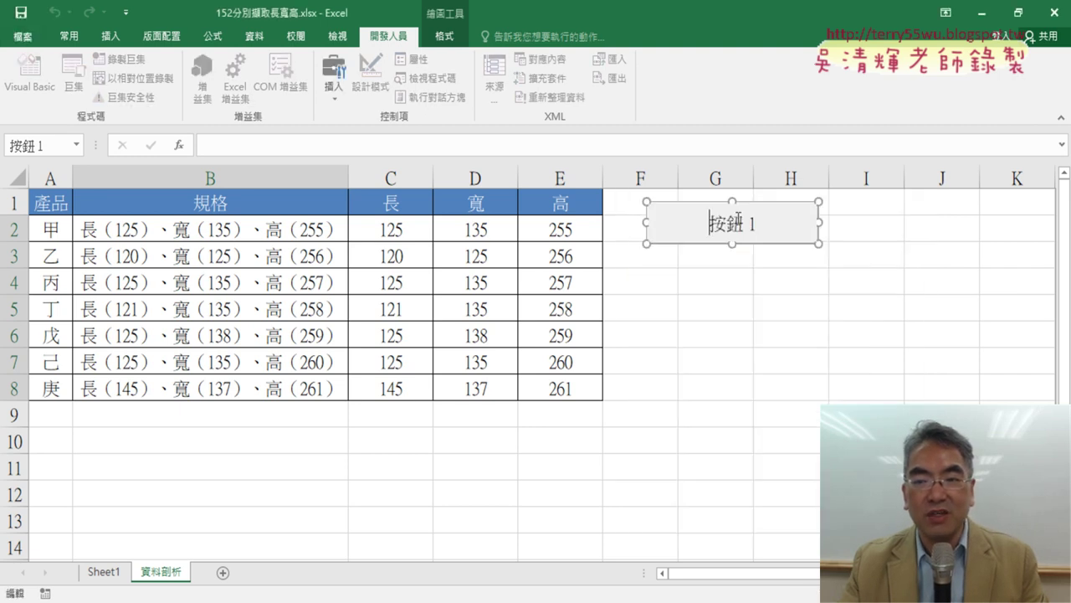
key(BackSpace)
key(BackSpace)
key(BackSpace)
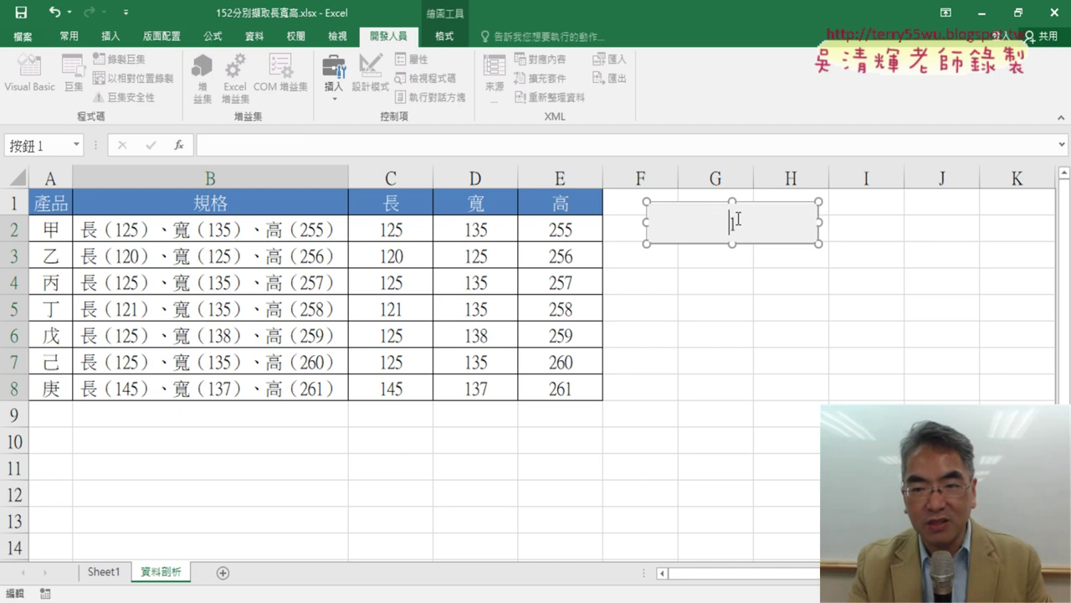
text(資料剖析)
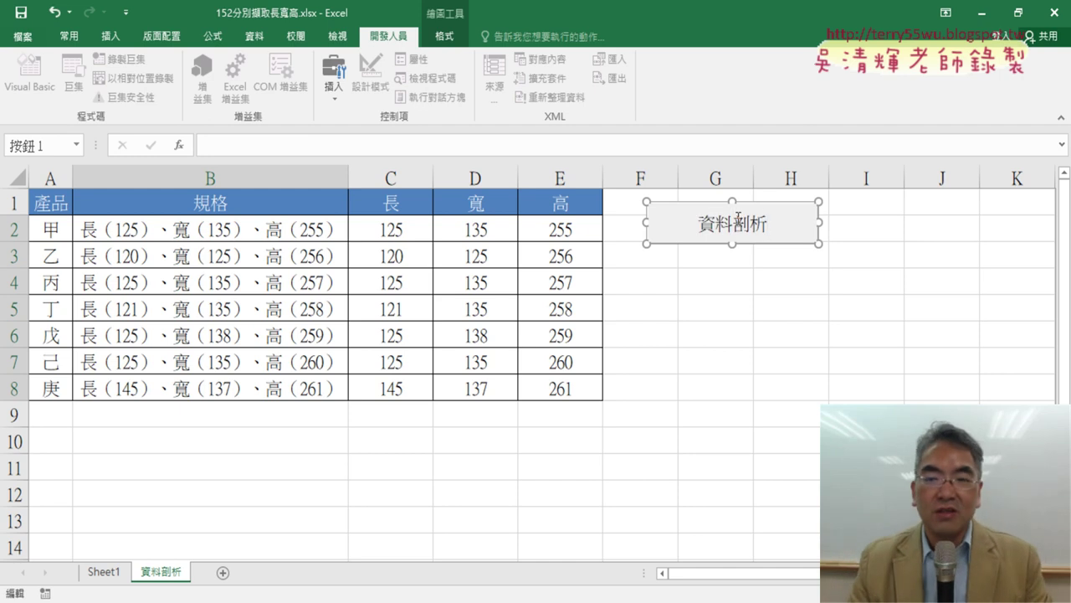
click(740, 255)
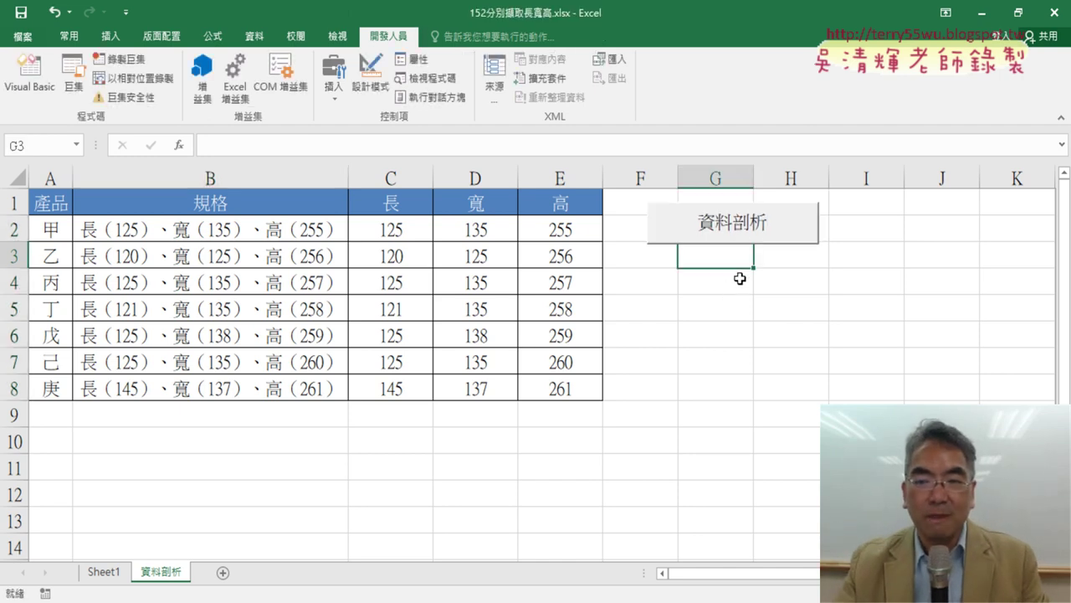
Copy the 資料剖析 button with 複製 from its right-click menu, then deselect it
click(334, 93)
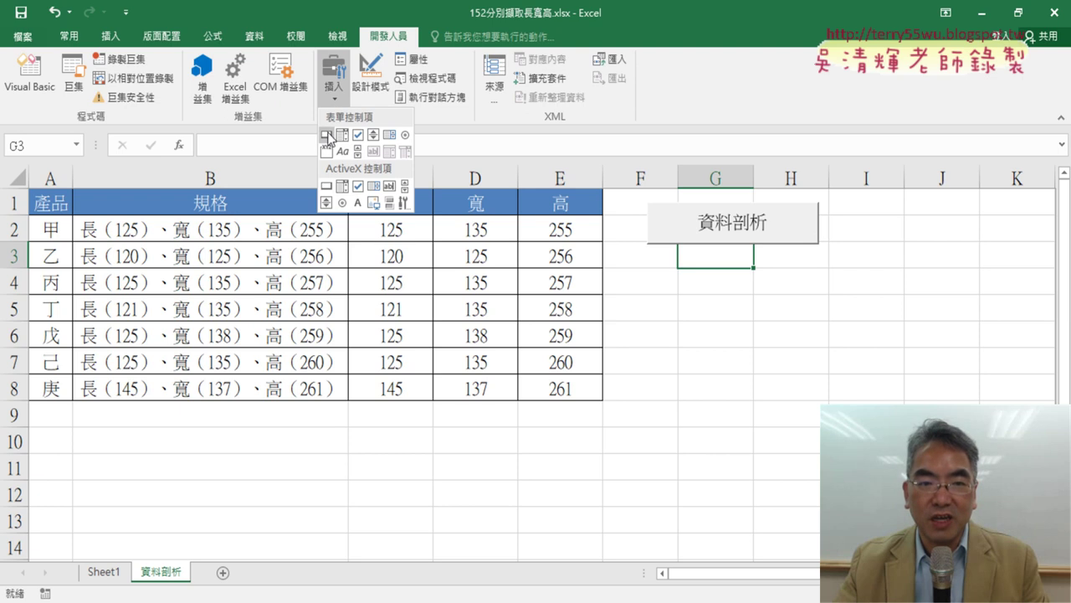
right_click(798, 224)
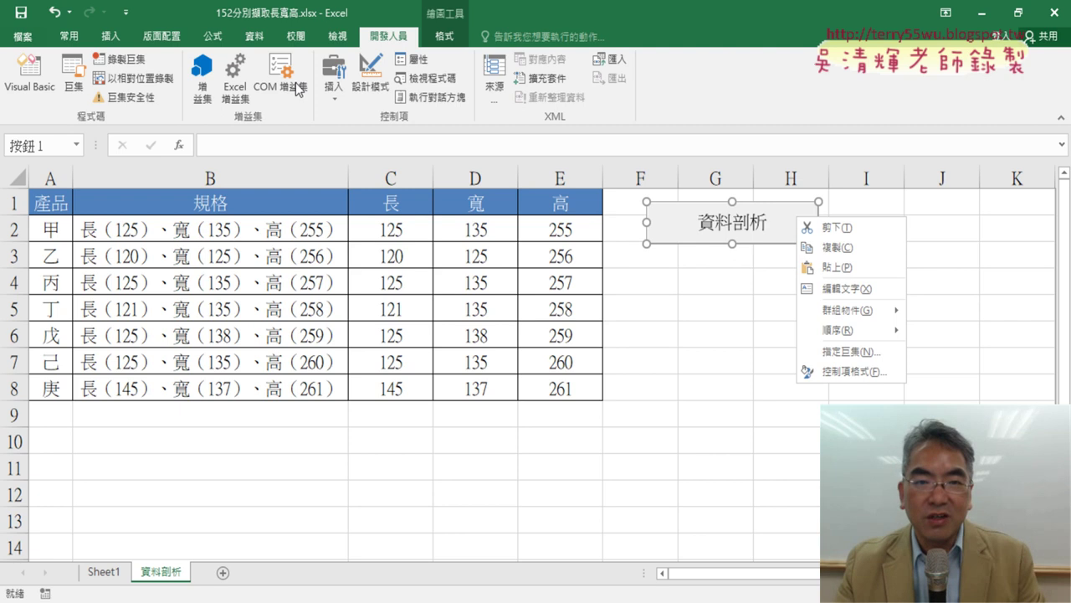
click(328, 98)
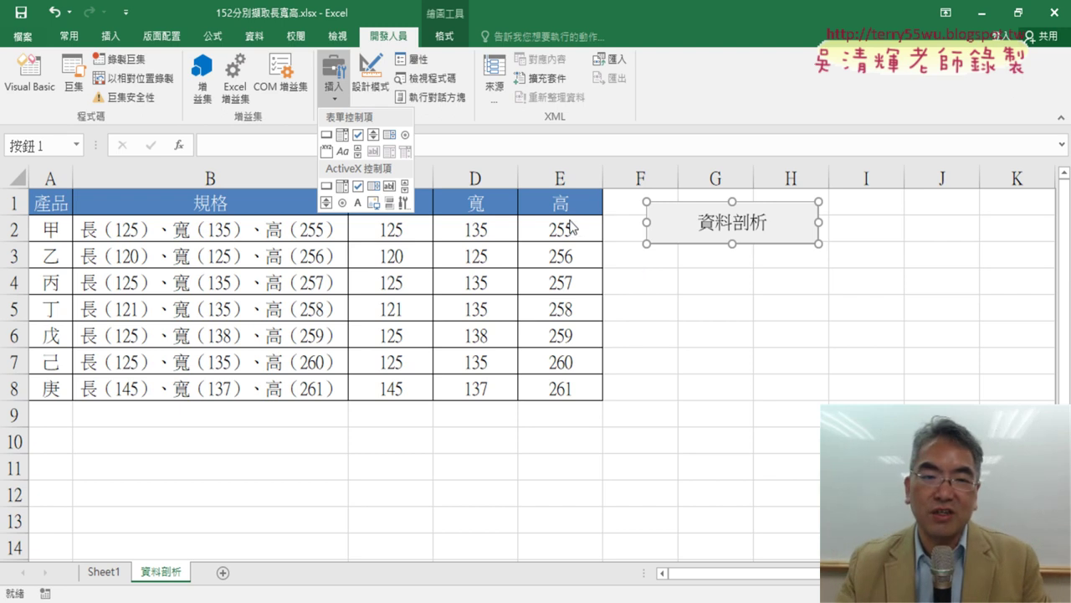
click(794, 208)
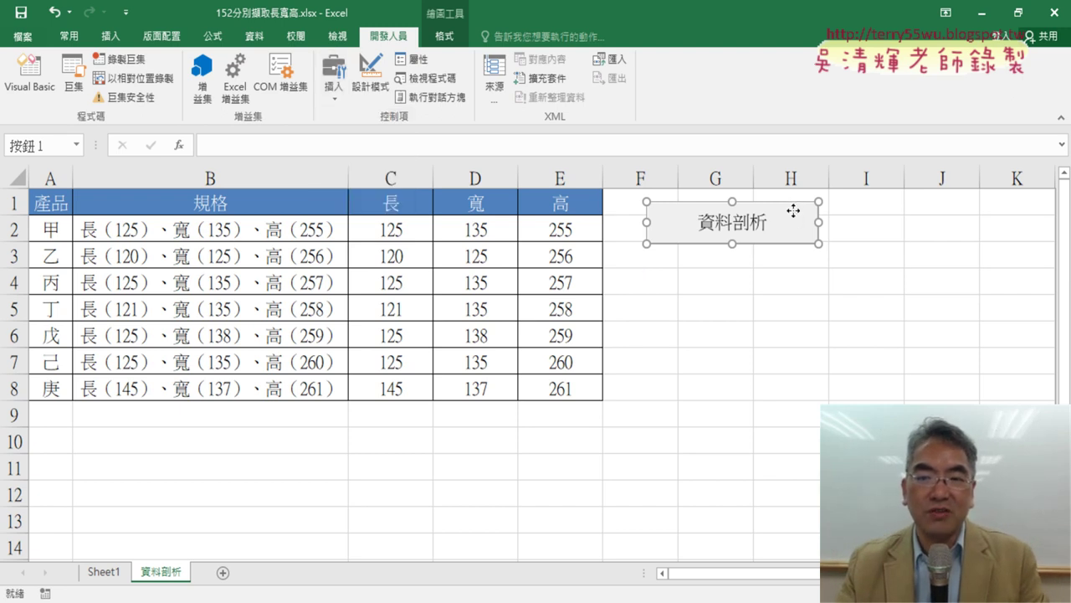
right_click(795, 213)
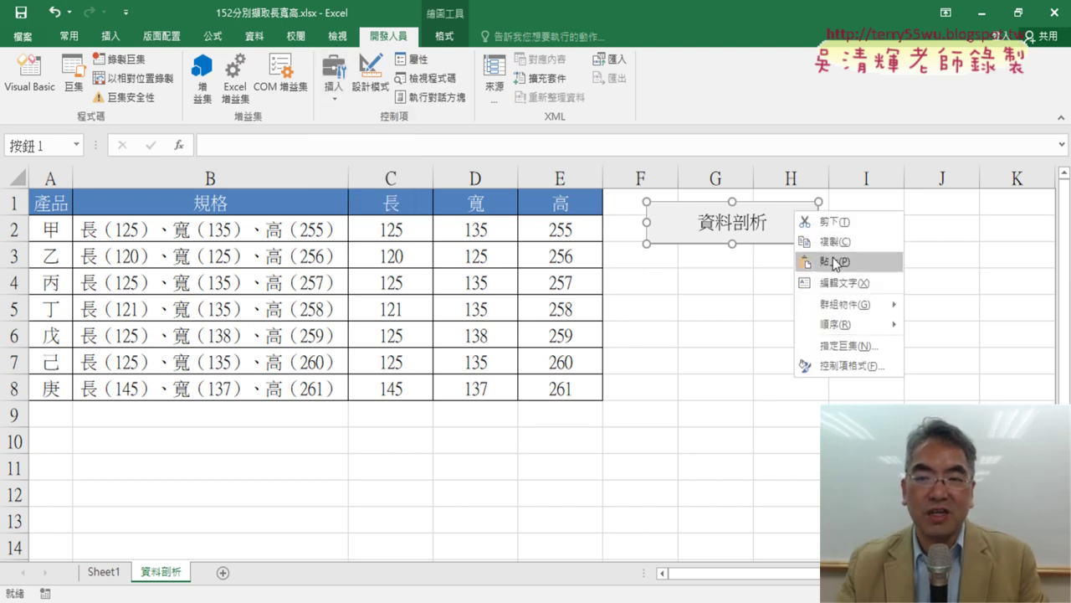
click(751, 280)
click(769, 282)
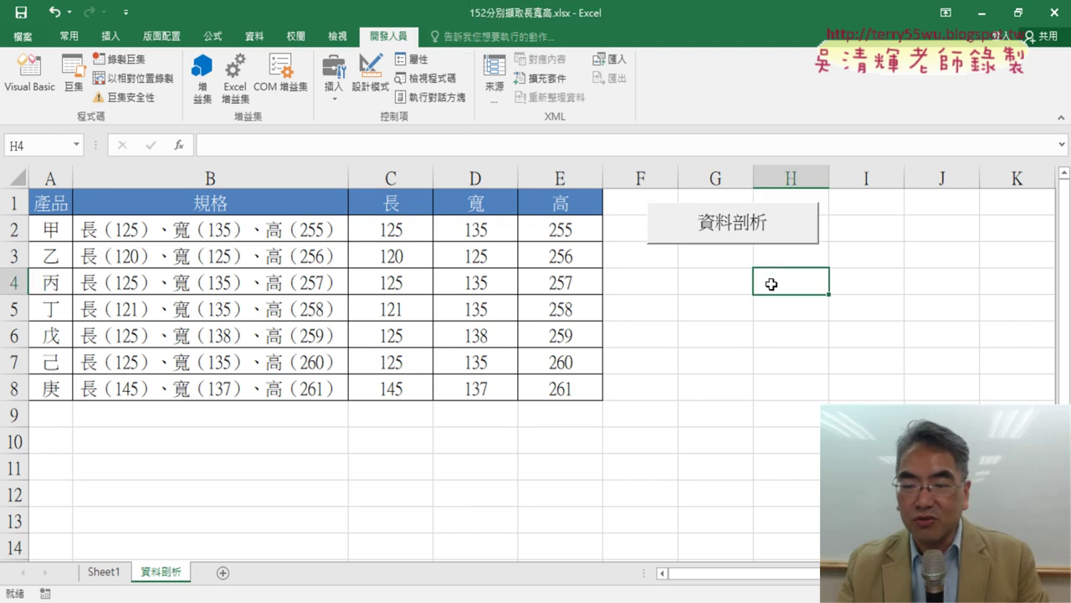
right_click(750, 229)
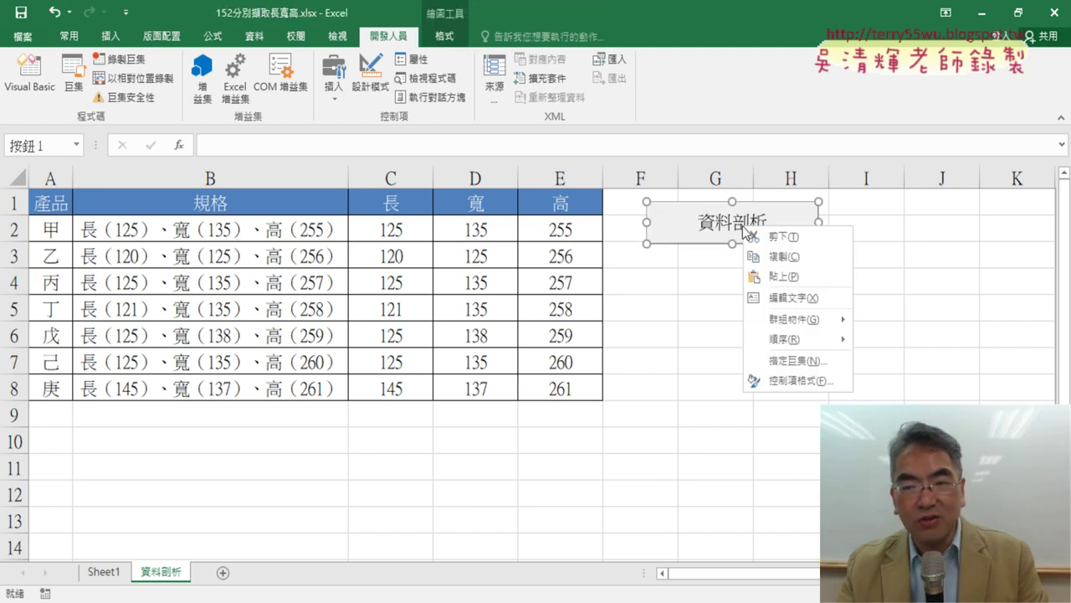
click(779, 256)
click(654, 259)
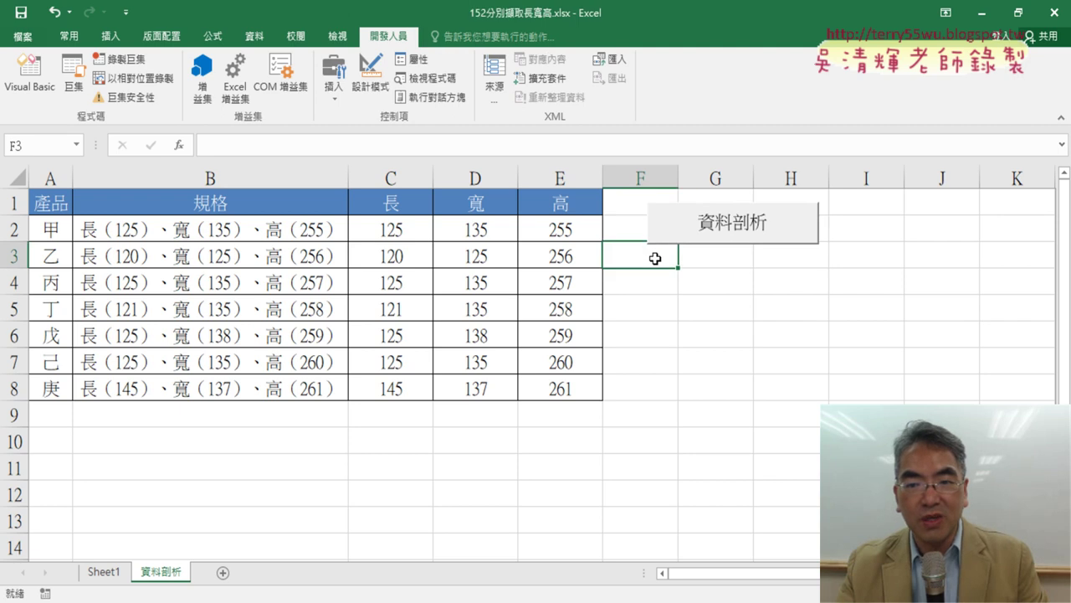
Paste a duplicate button and assign the 清除 macro to it via 指定巨集
key(ctrl+v)
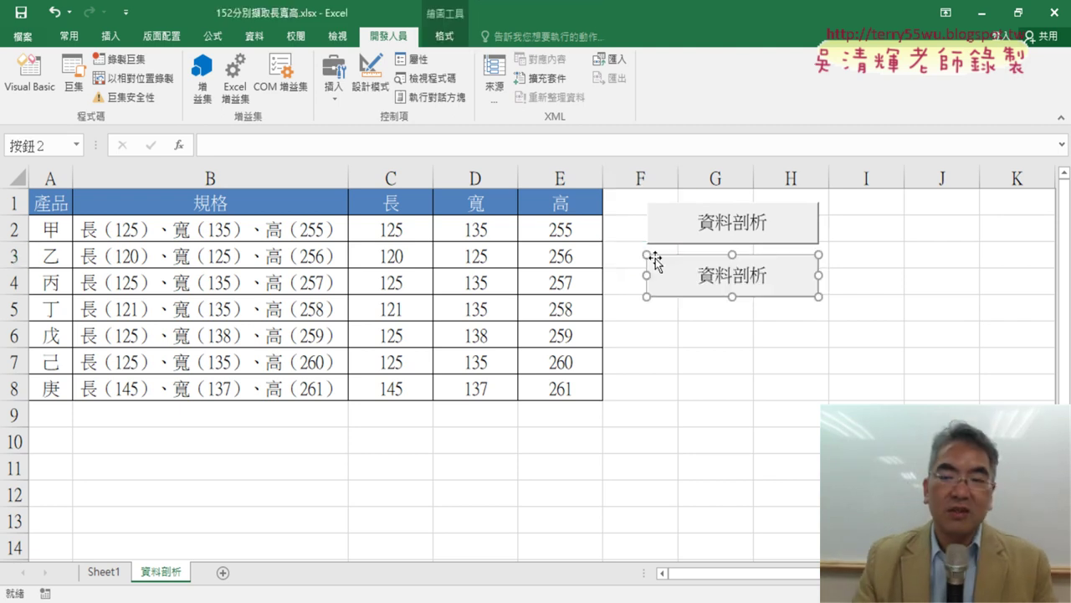
right_click(753, 264)
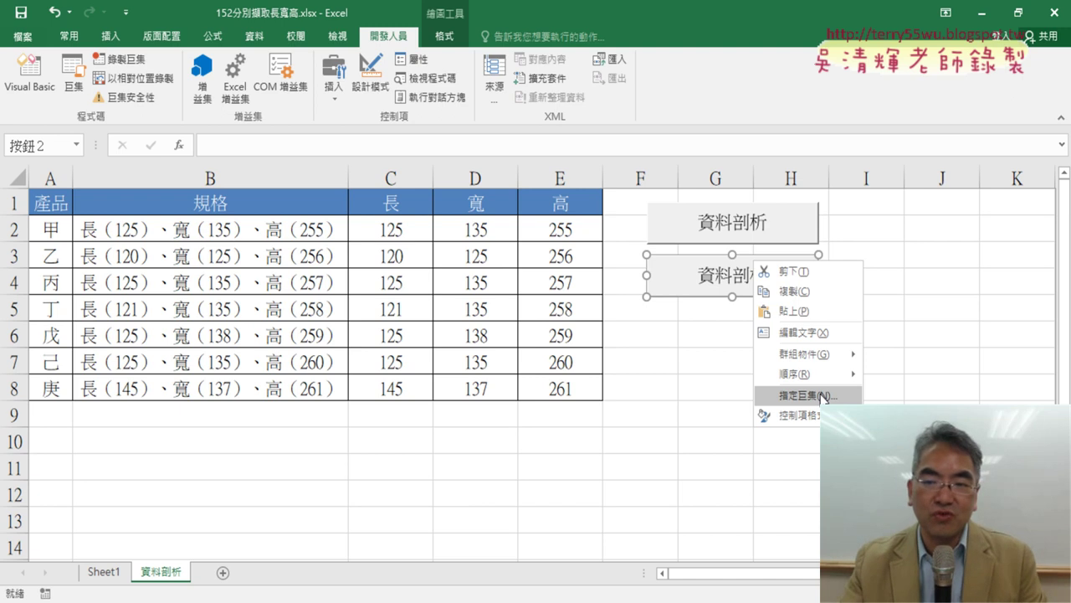
click(823, 396)
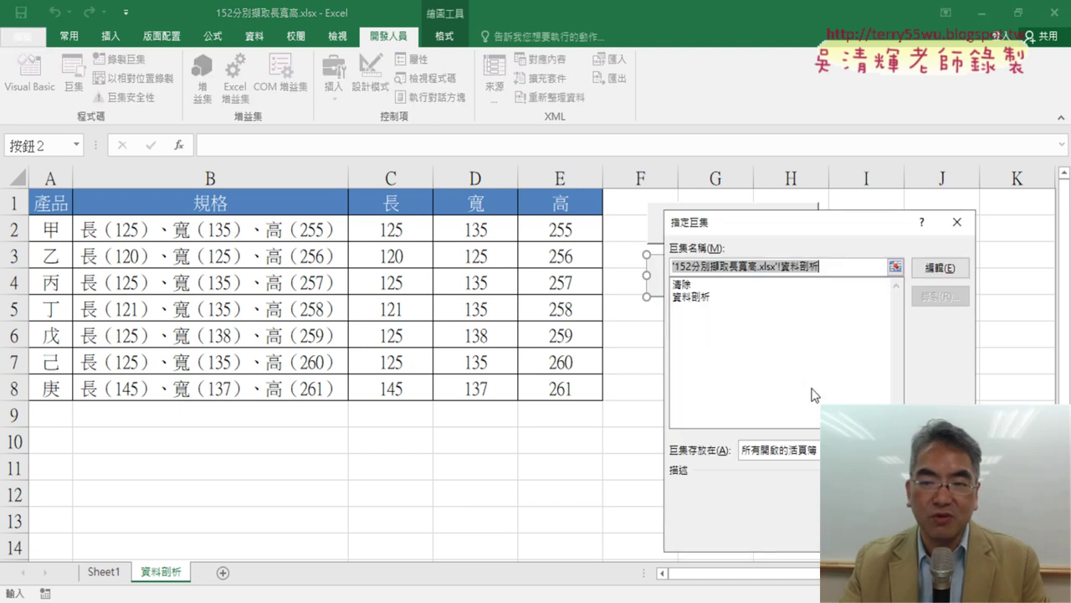
click(698, 285)
right_click(678, 265)
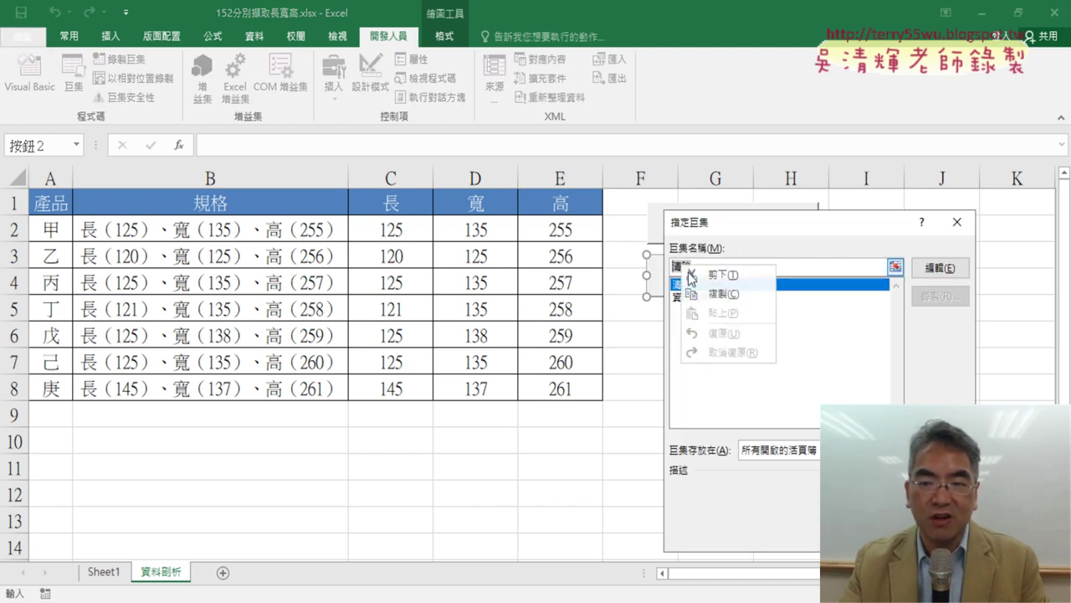
click(718, 301)
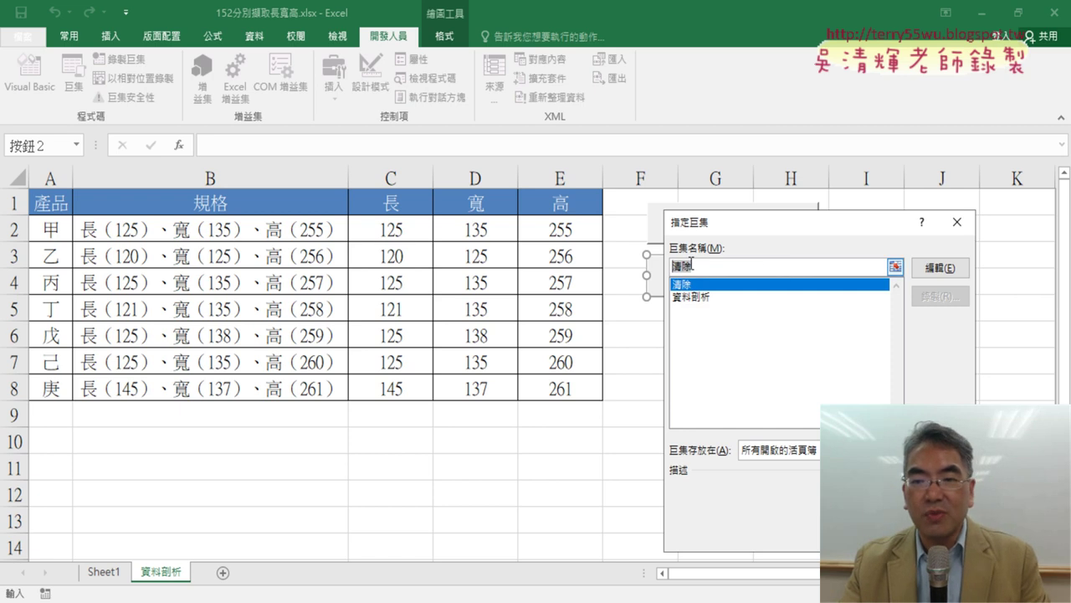
key(Escape)
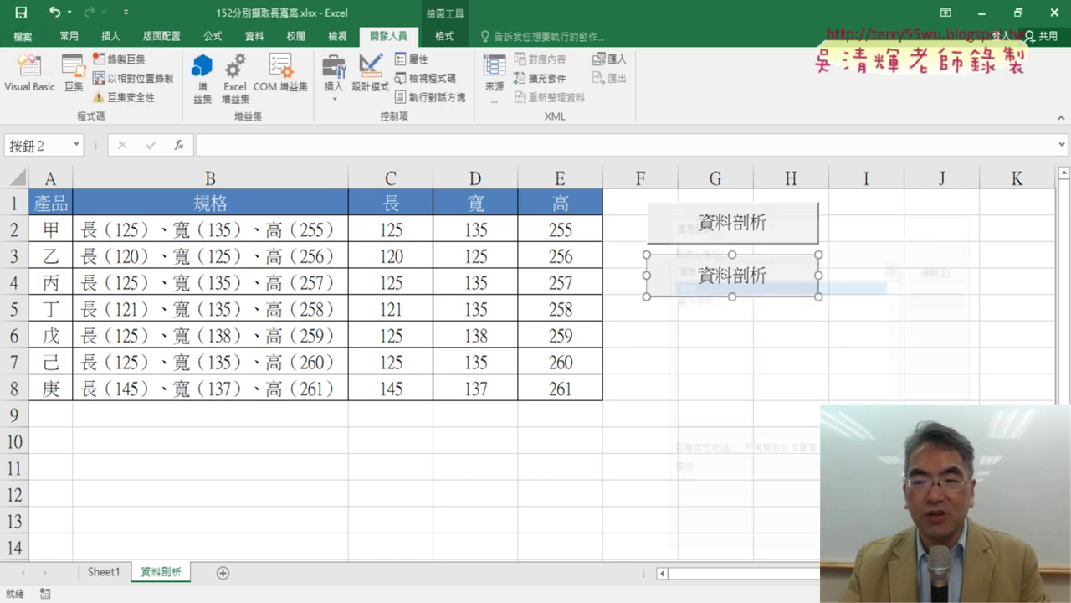
Relabel the duplicate button from 資料剖析 to 清除
click(704, 276)
key(Delete)
key(Delete)
key(Delete)
key(Delete)
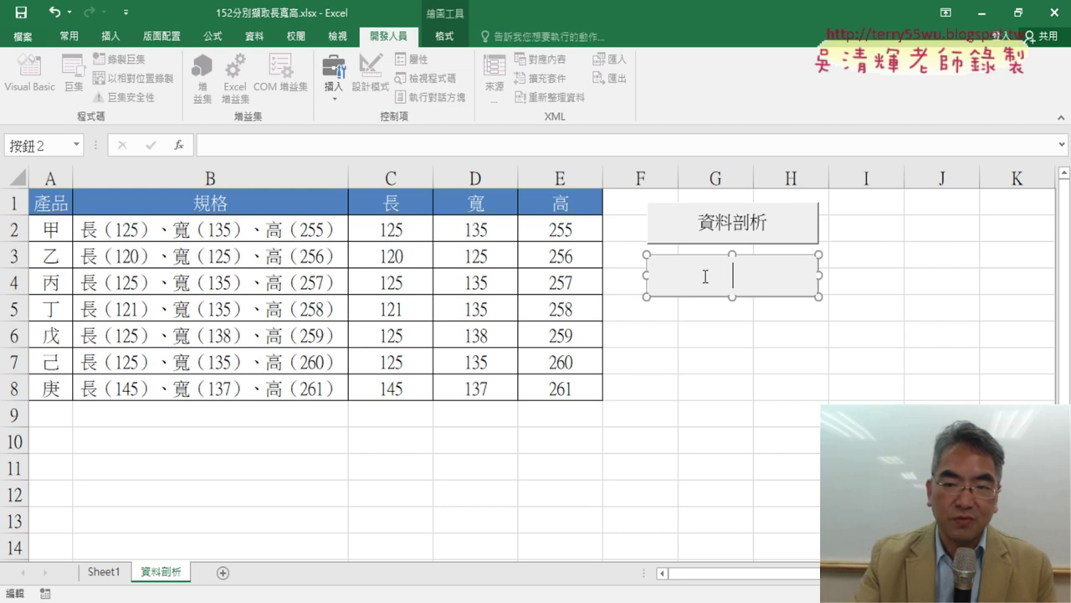
text(清除)
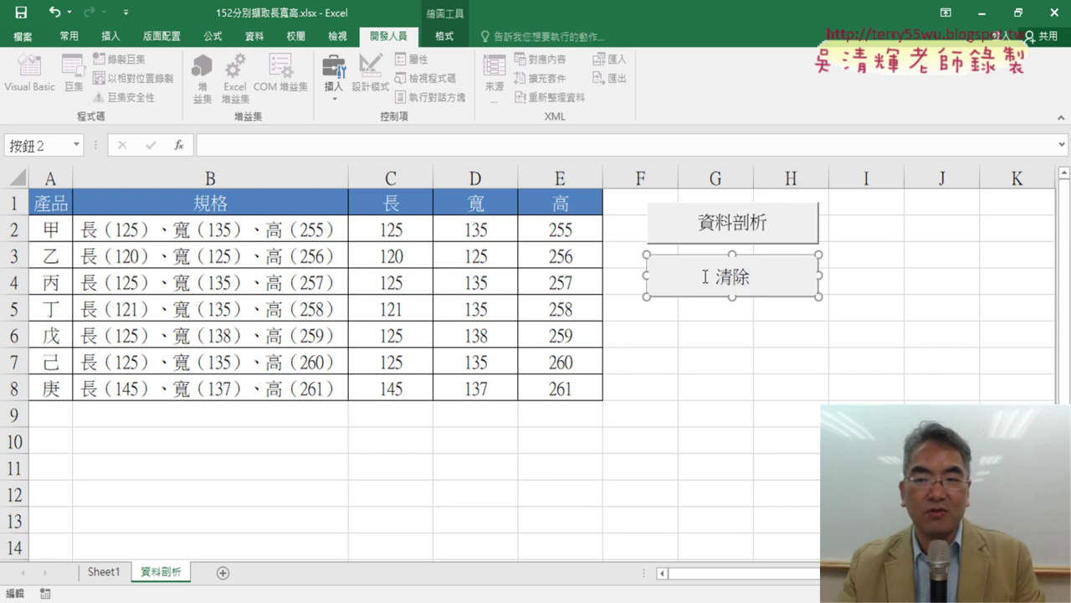
click(895, 318)
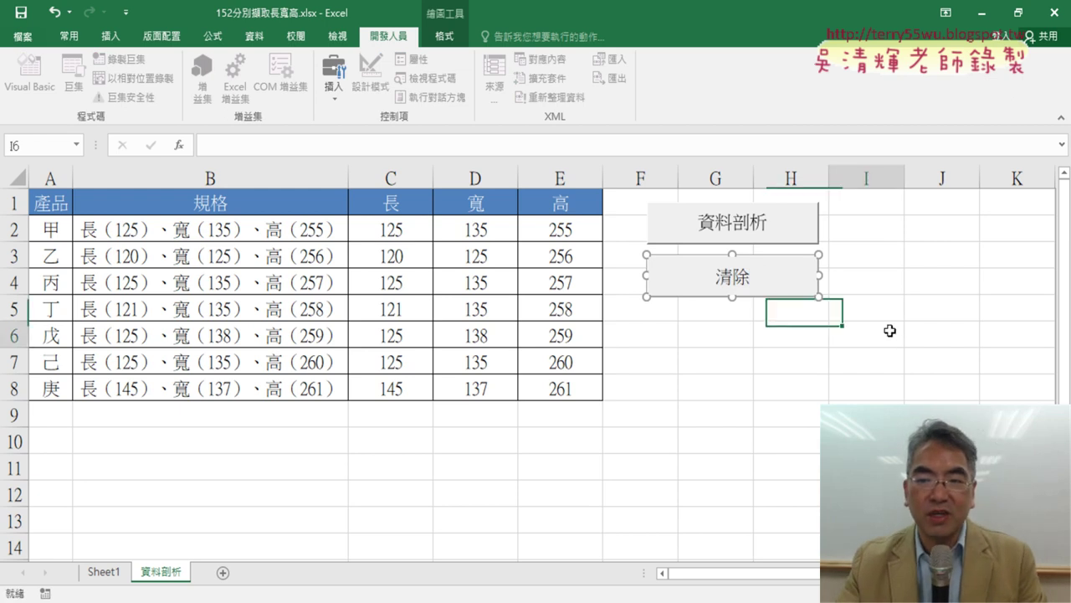
Twice clear C2:E8 with 清除, then refill it with 資料剖析, accepting the replace prompt
click(756, 282)
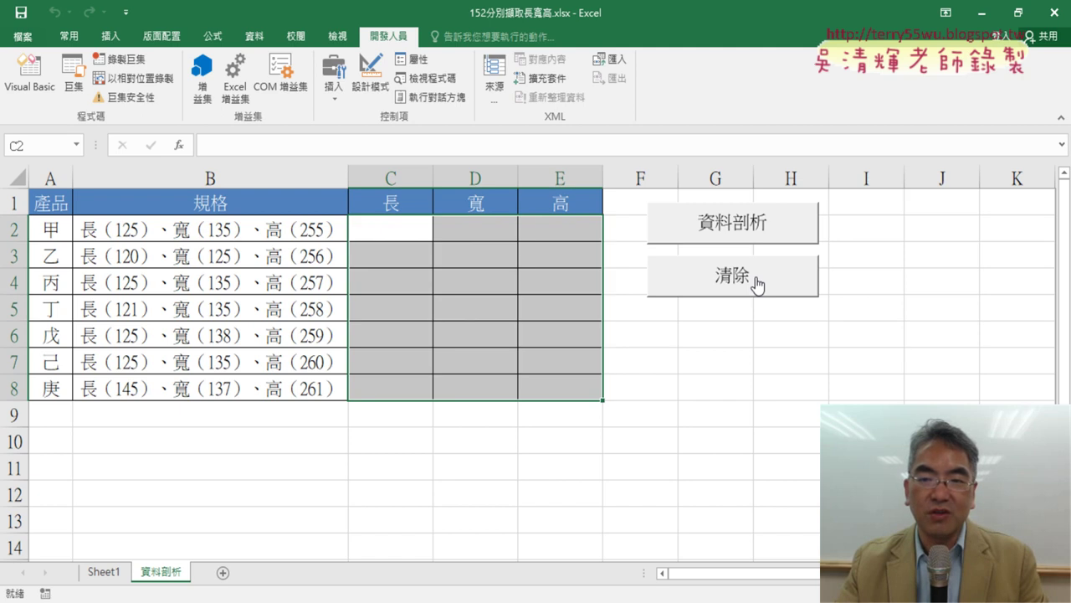
click(756, 230)
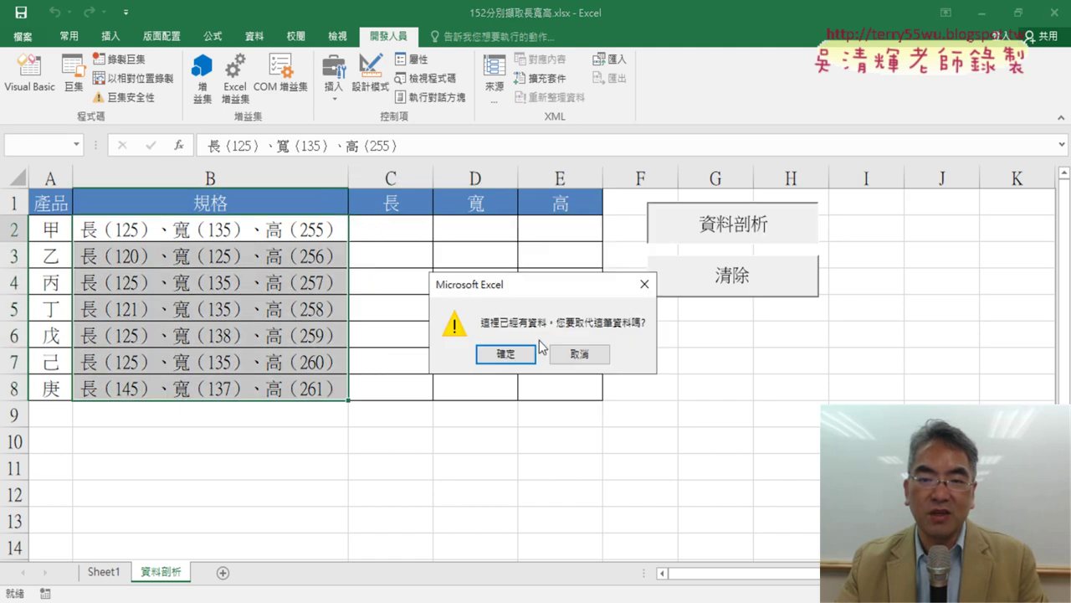
click(502, 354)
click(712, 284)
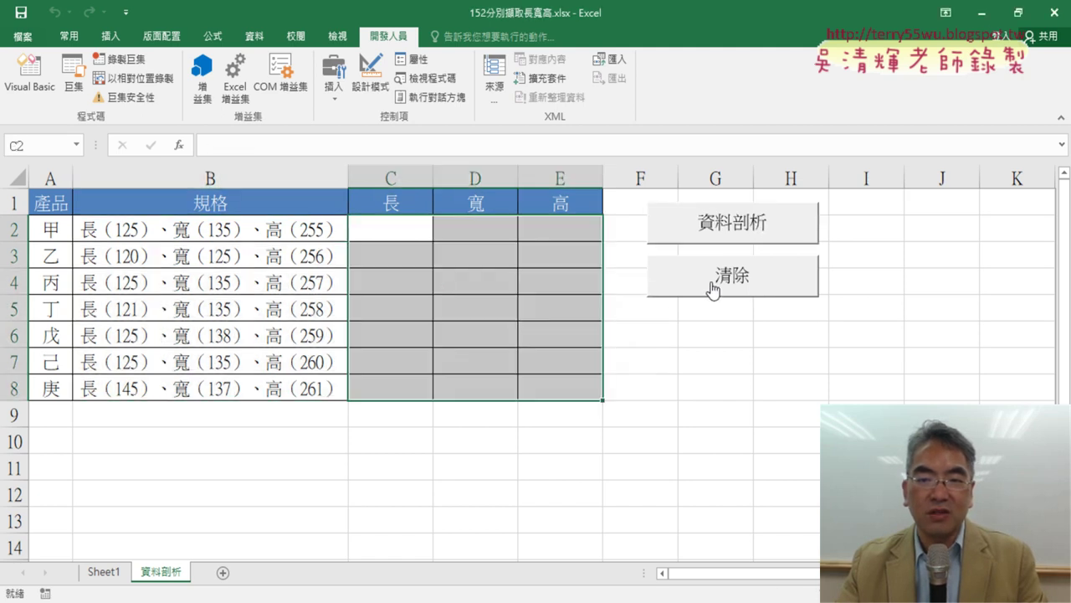
click(742, 230)
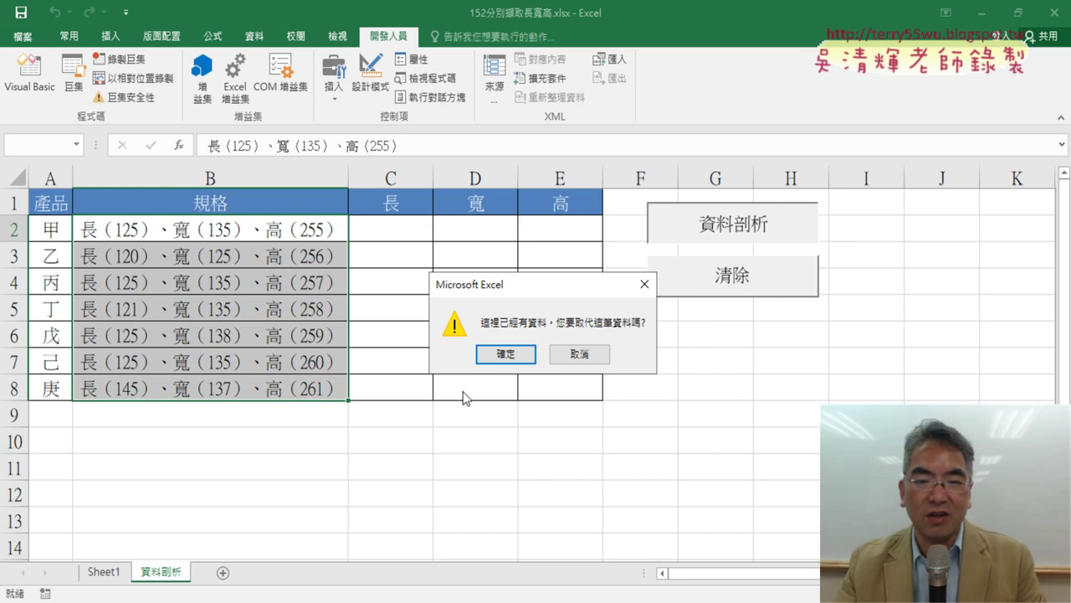
click(505, 353)
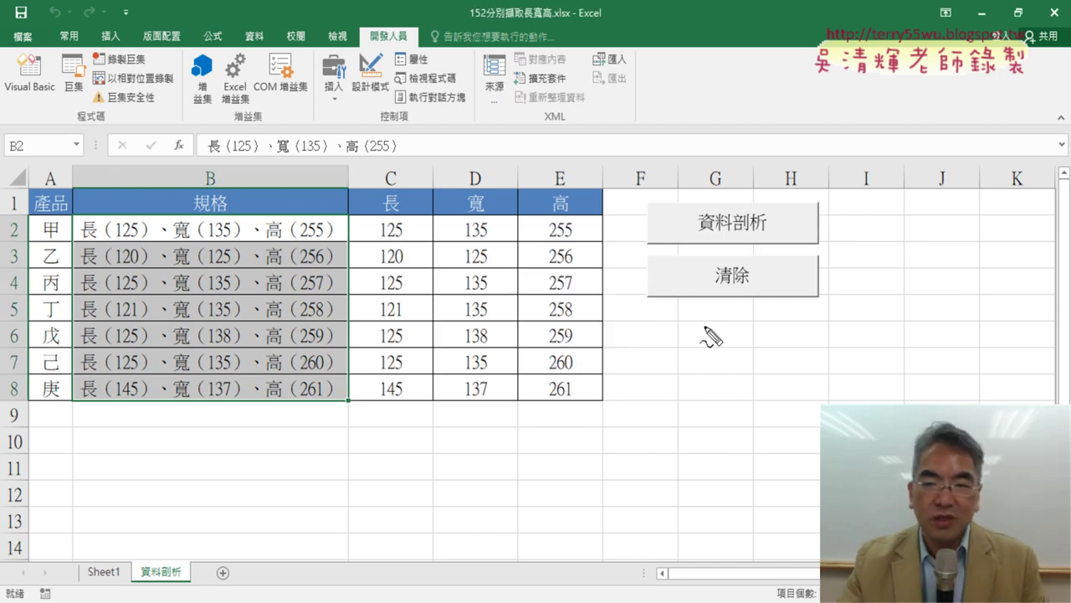
drag(759, 324, 725, 158)
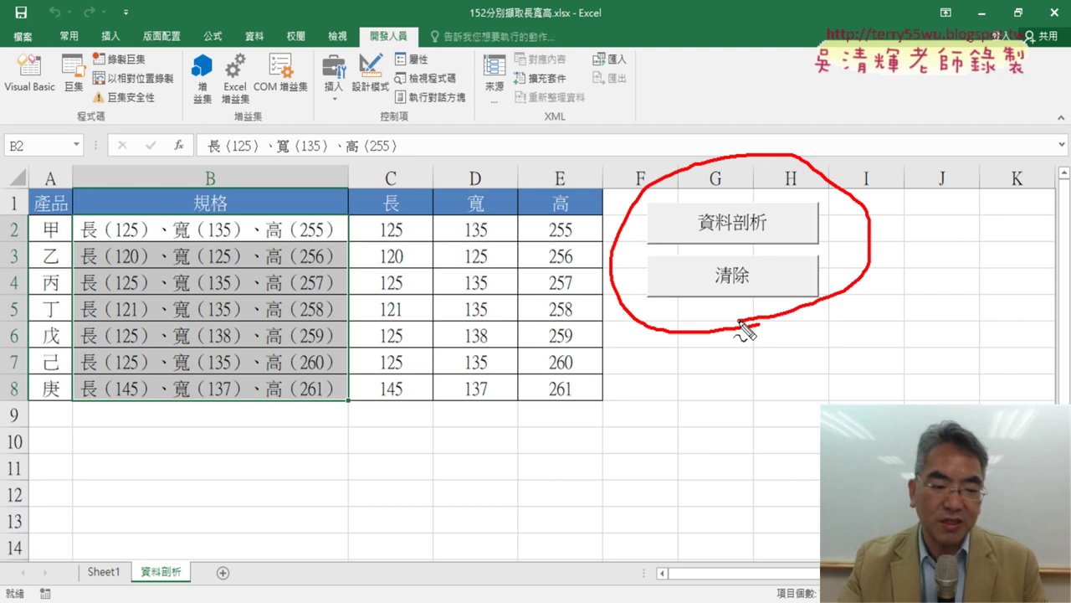
key(Escape)
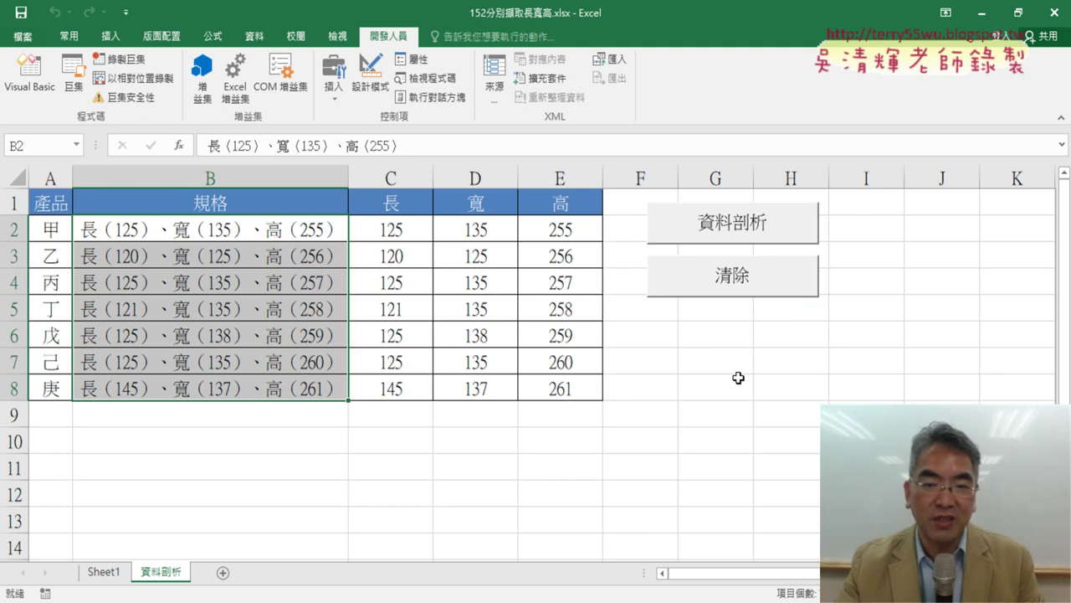
click(740, 381)
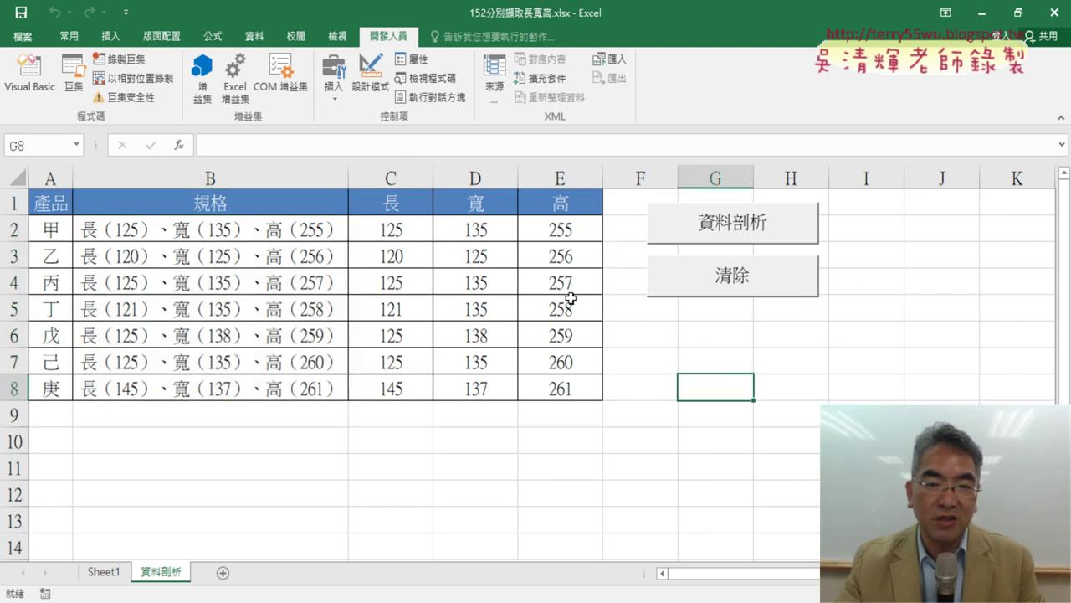
click(390, 230)
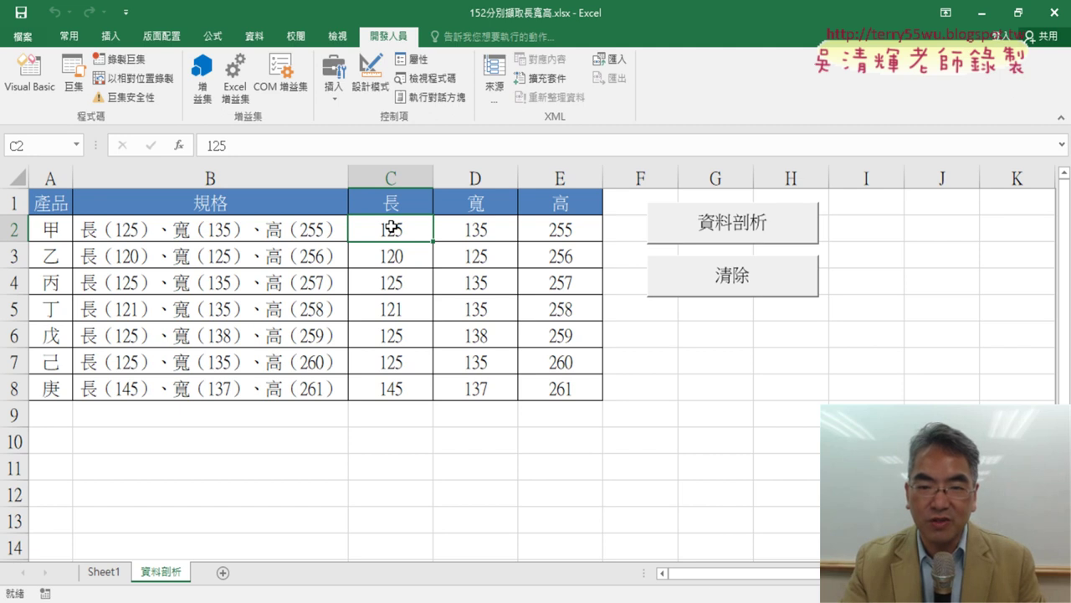
key(ctrl+shift+Right)
key(ctrl+shift+Down)
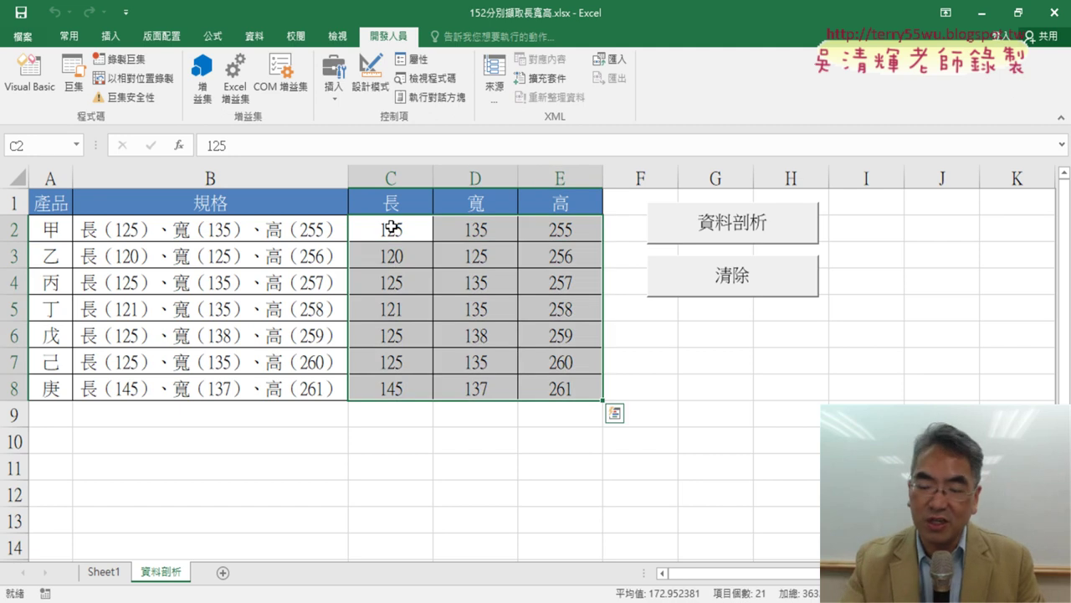
click(770, 385)
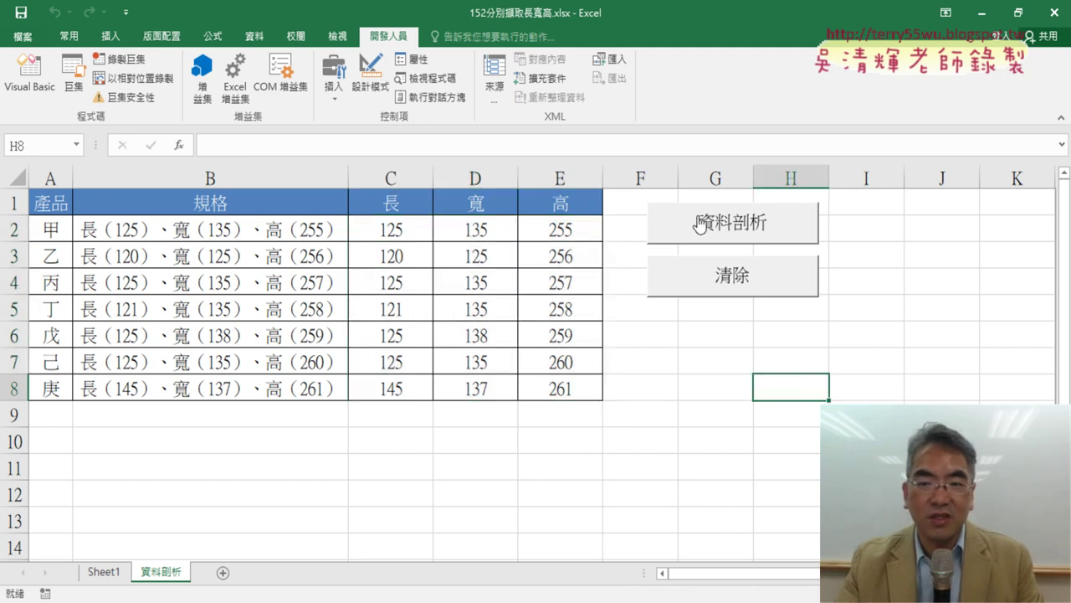
click(271, 234)
key(ctrl+shift+Down)
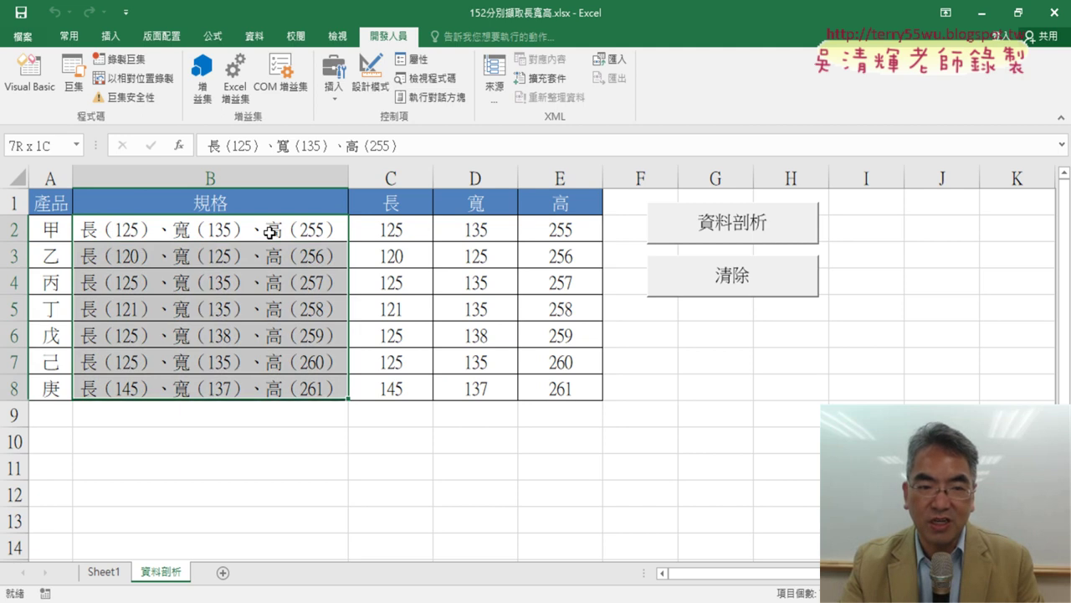